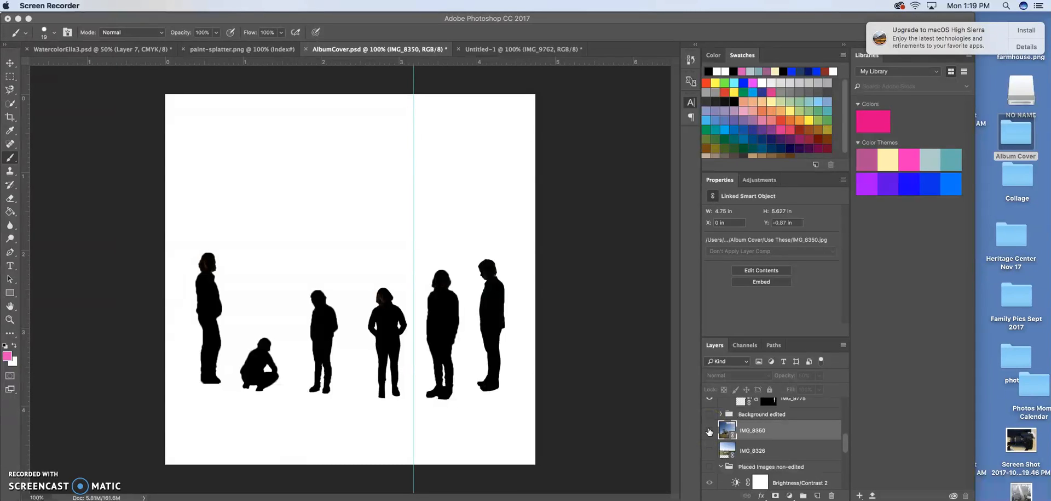
click(132, 21)
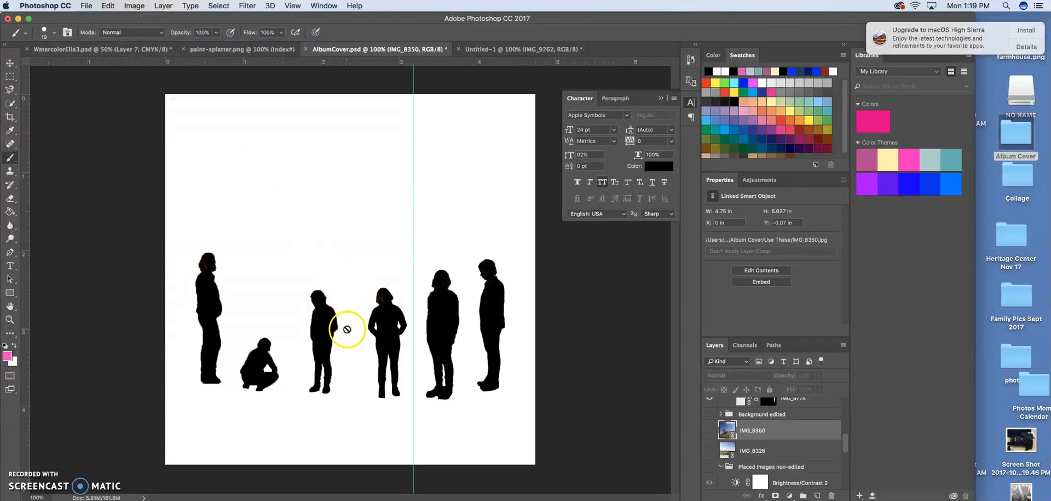
click(166, 19)
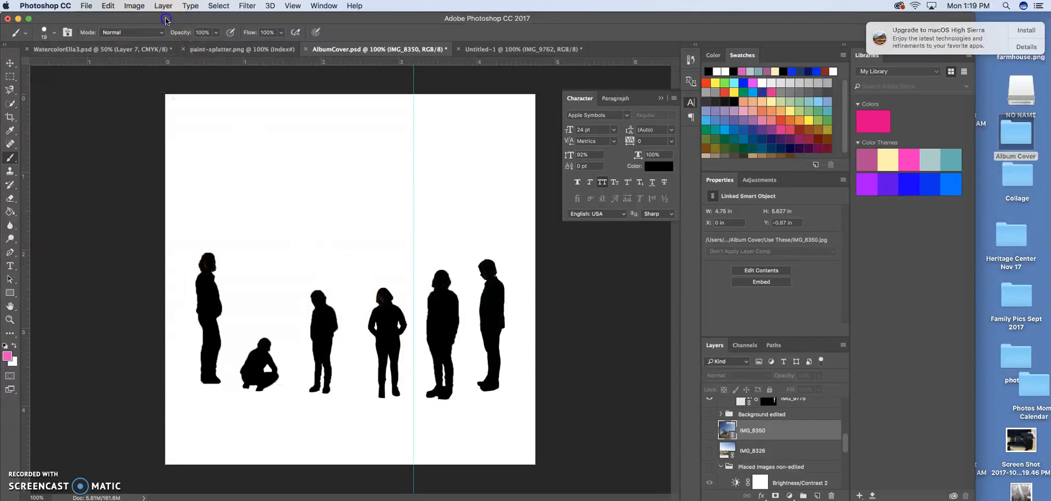
click(87, 6)
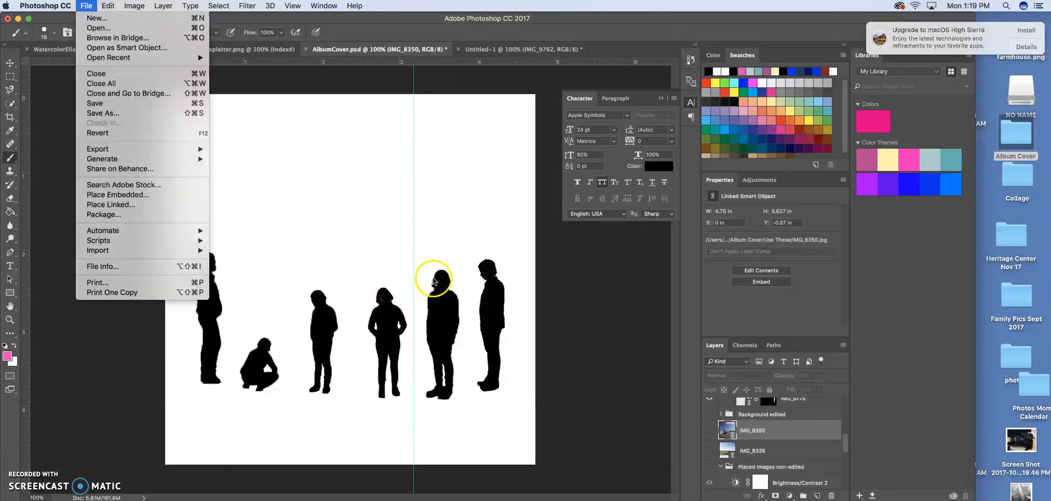
click(632, 343)
Step: Show the IMG_8350 farmhouse photo layer and hide the Placed Images Edited group
click(710, 430)
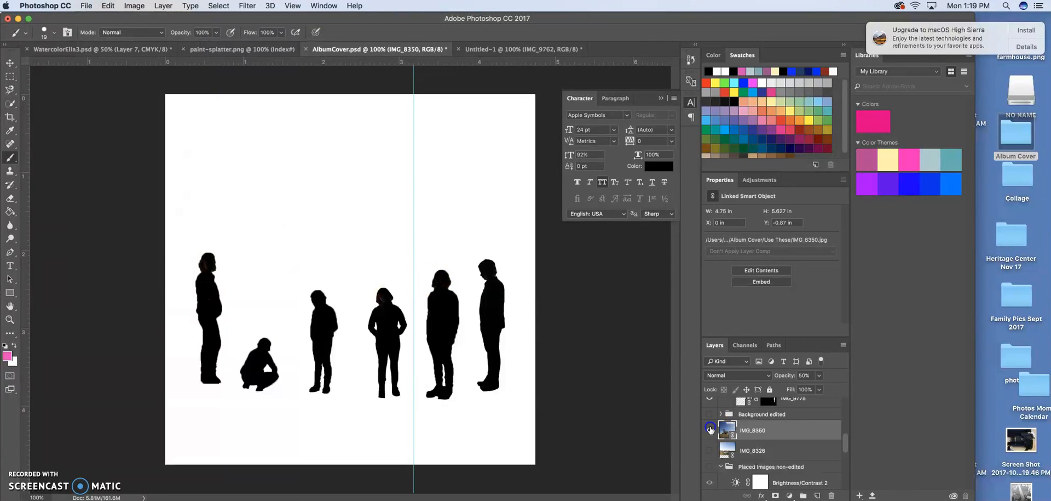
click(712, 452)
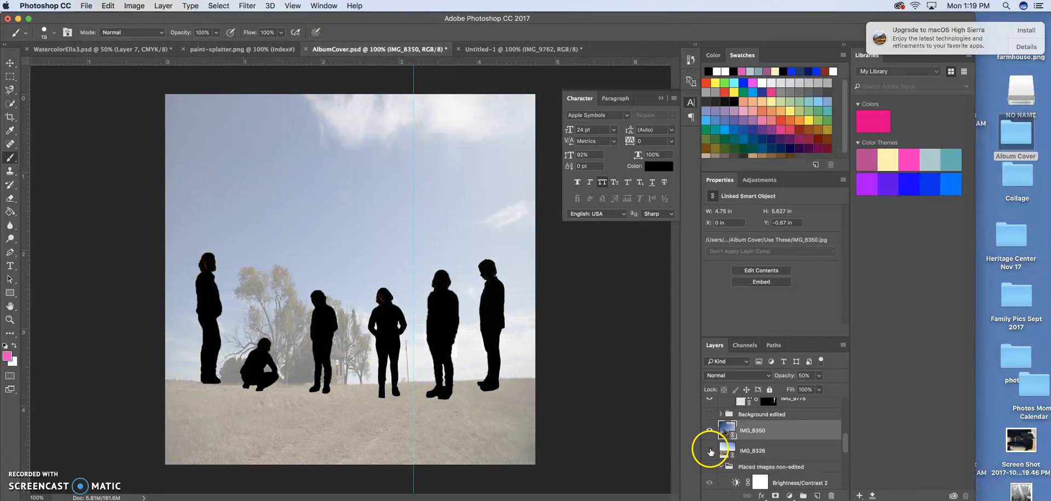
drag(845, 445, 845, 411)
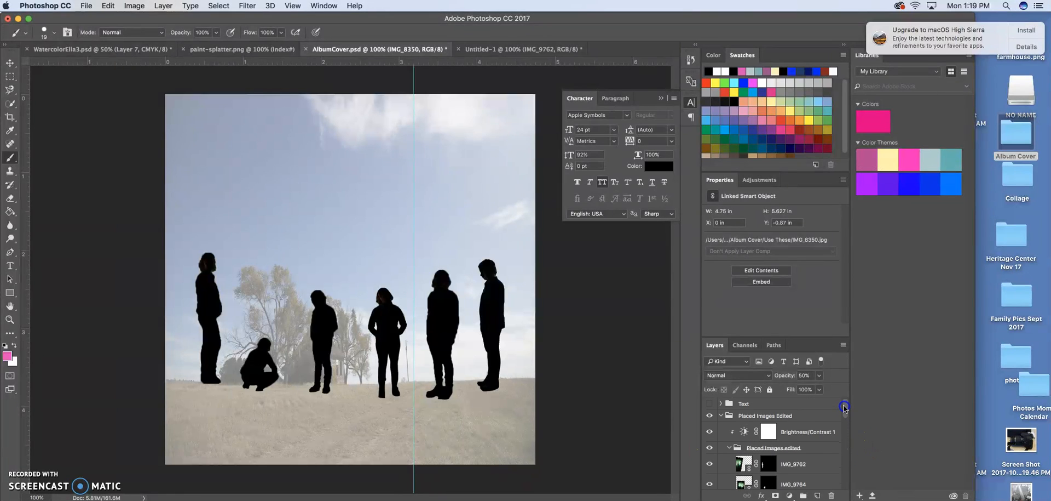
click(711, 415)
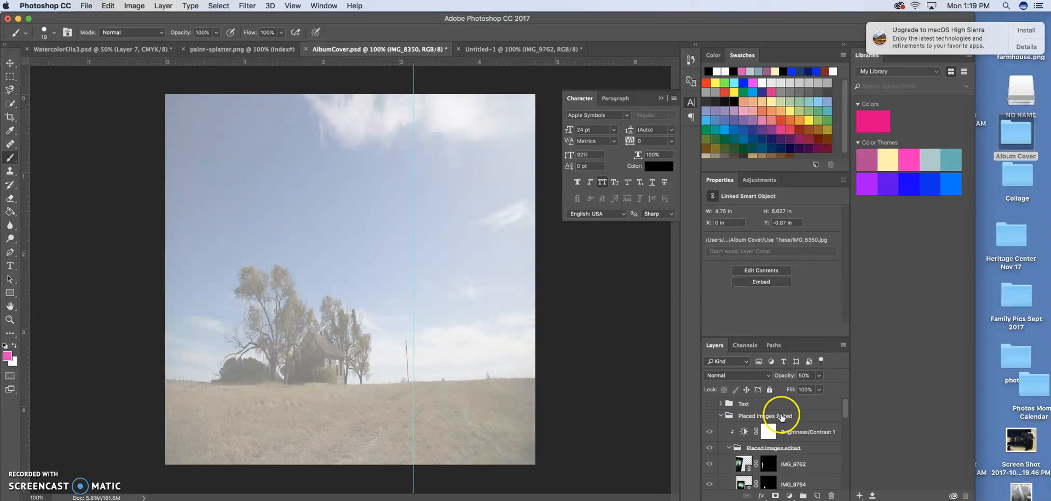
Step: Set the IMG_8350 layer's opacity to 100%
drag(846, 410, 846, 447)
click(780, 432)
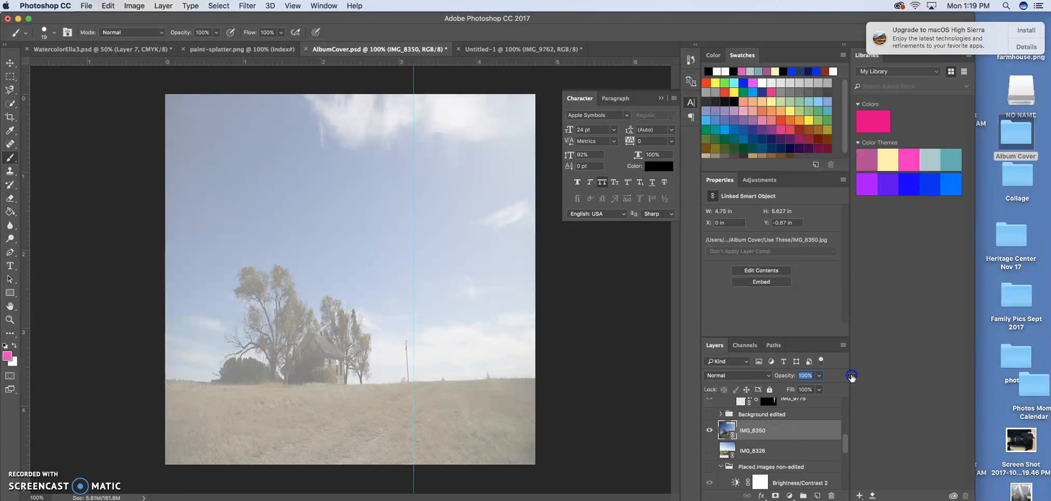
drag(852, 376, 853, 376)
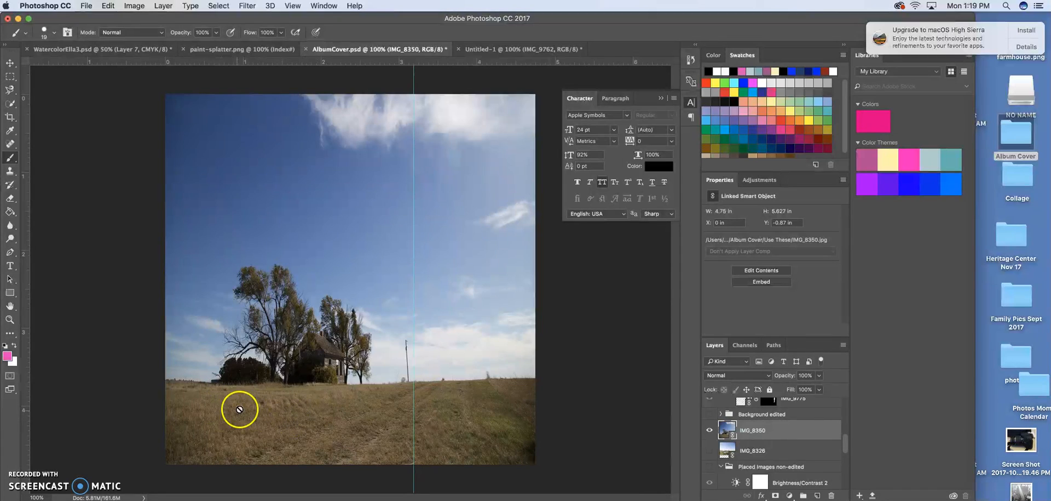
Step: Compare the IMG_8326 bridge photo with IMG_8350 by switching their visibility, leaving only IMG_8350 shown
click(708, 431)
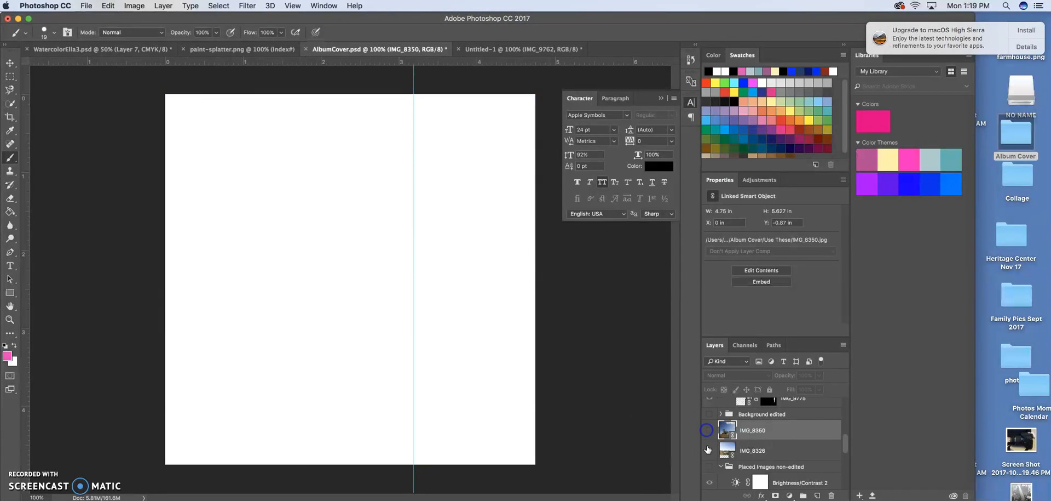
click(747, 451)
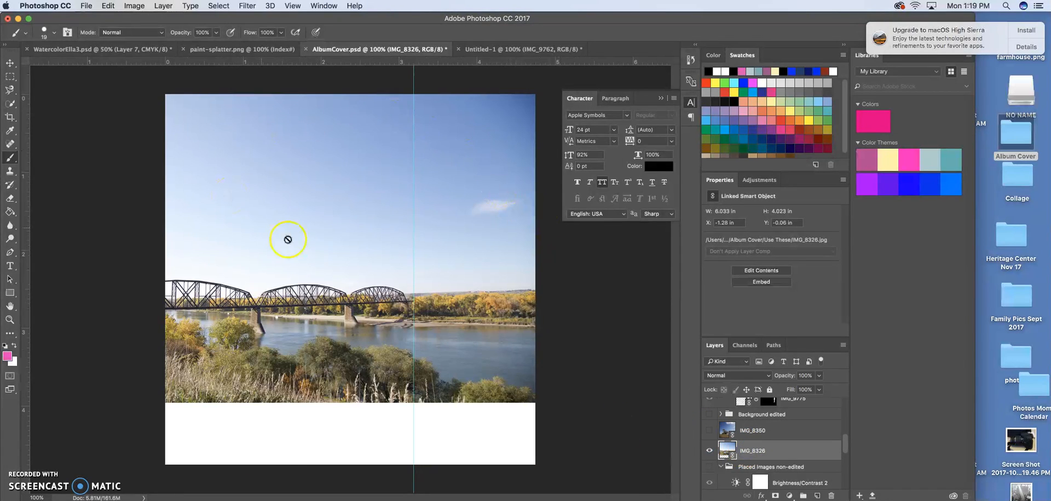
click(710, 430)
click(711, 450)
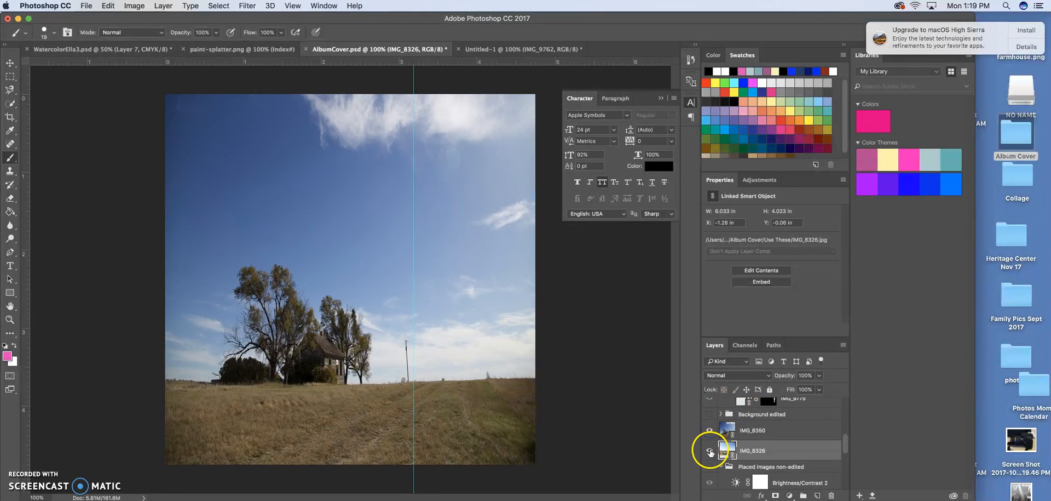
click(711, 450)
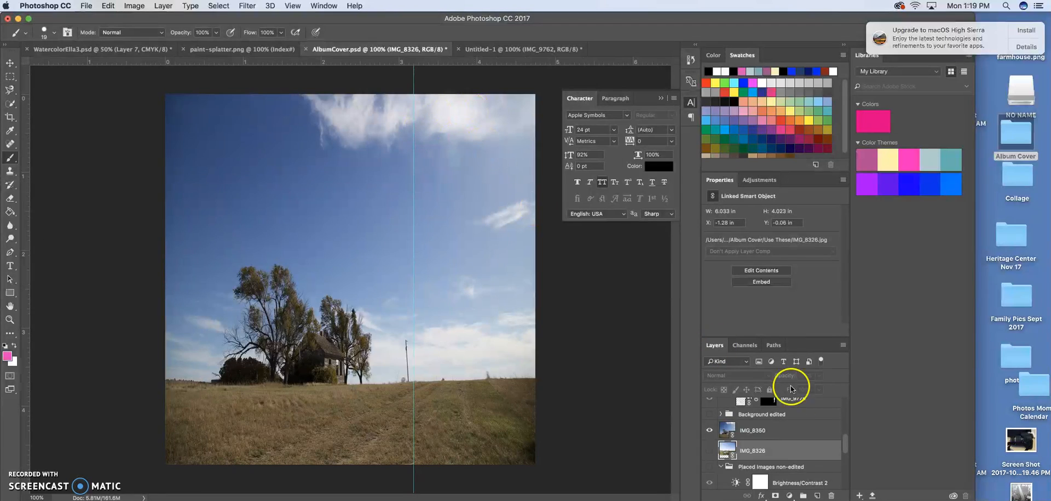
Step: Show the original album cover beneath the photos and toggle IMG_8350 to compare the two
drag(846, 449, 847, 489)
scroll(839, 458, up, 5)
click(710, 419)
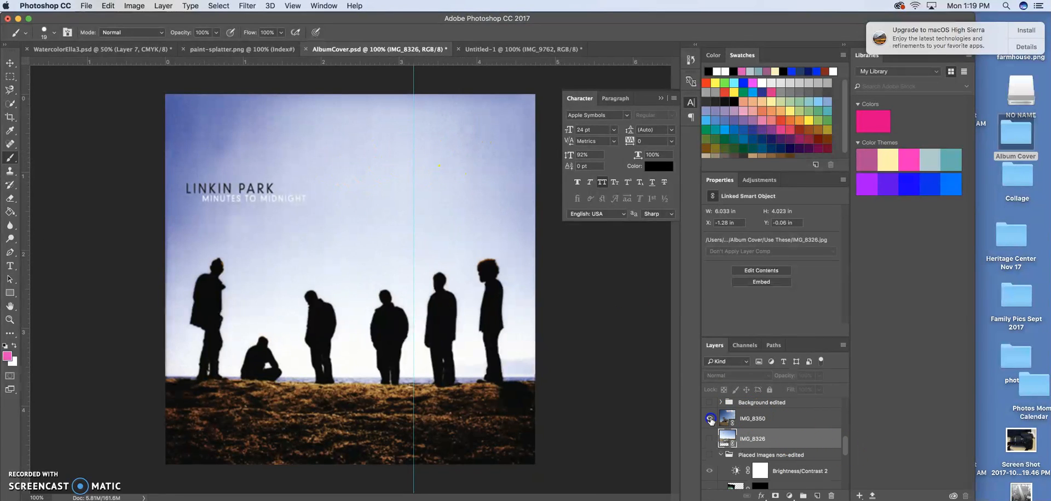
click(710, 419)
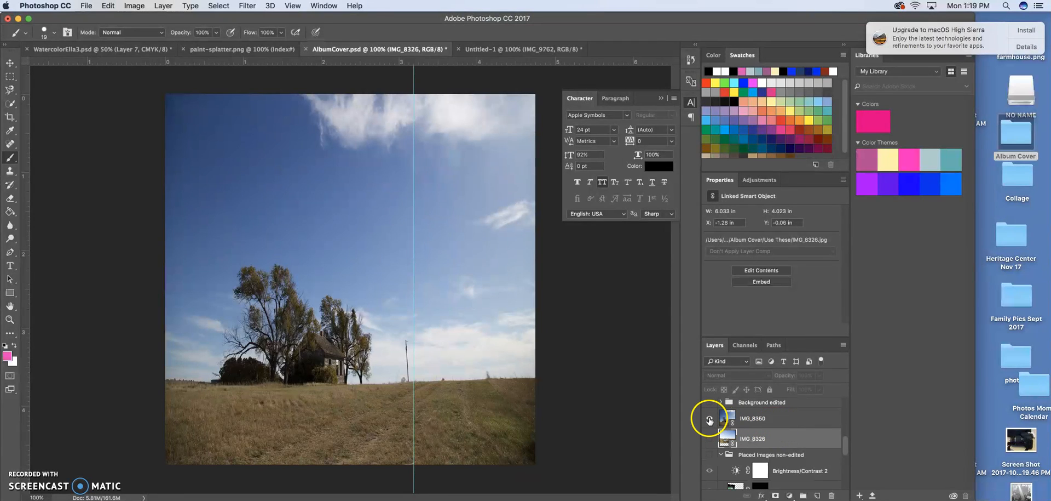
Step: Select the IMG_8350 layer and outline its grassy ground with the Magnetic Lasso tool
click(754, 419)
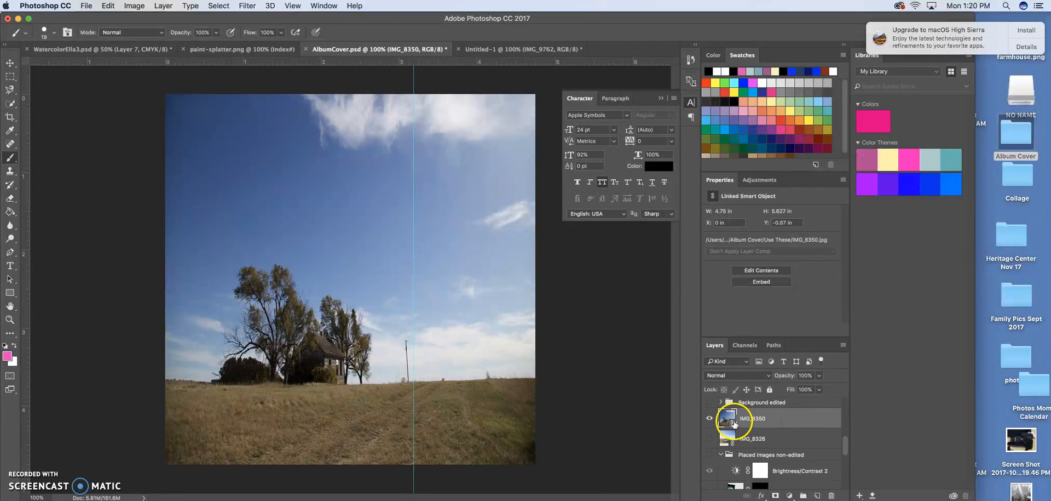
drag(728, 421, 752, 417)
click(752, 438)
click(752, 419)
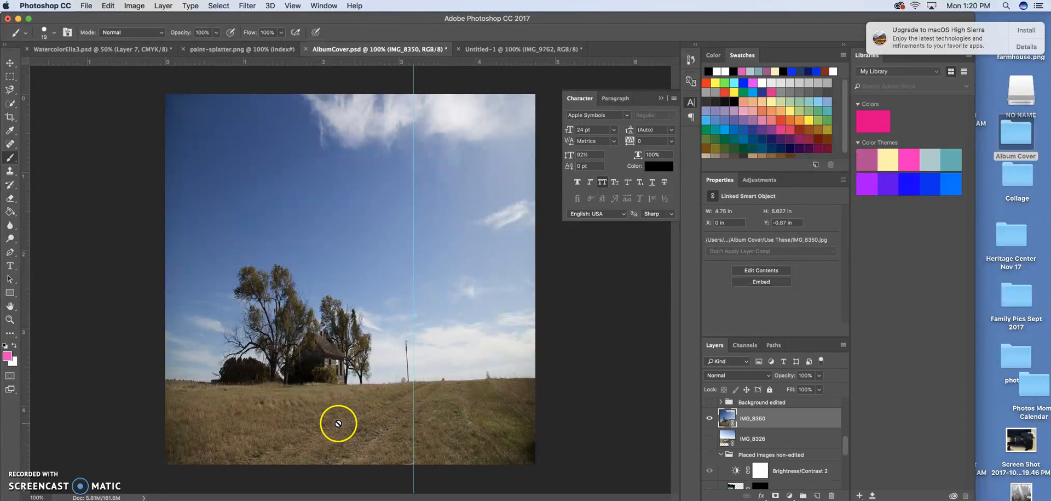
drag(10, 89, 42, 113)
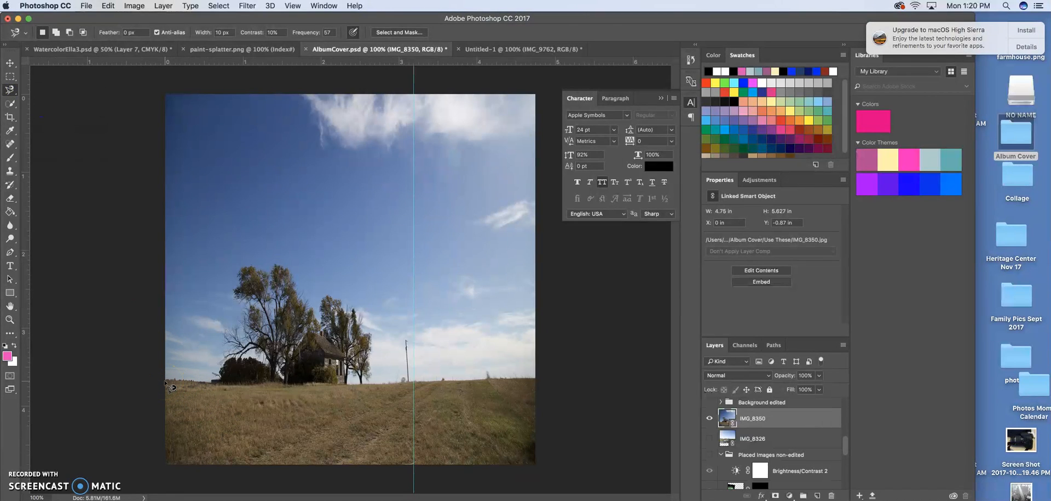
drag(10, 103, 71, 105)
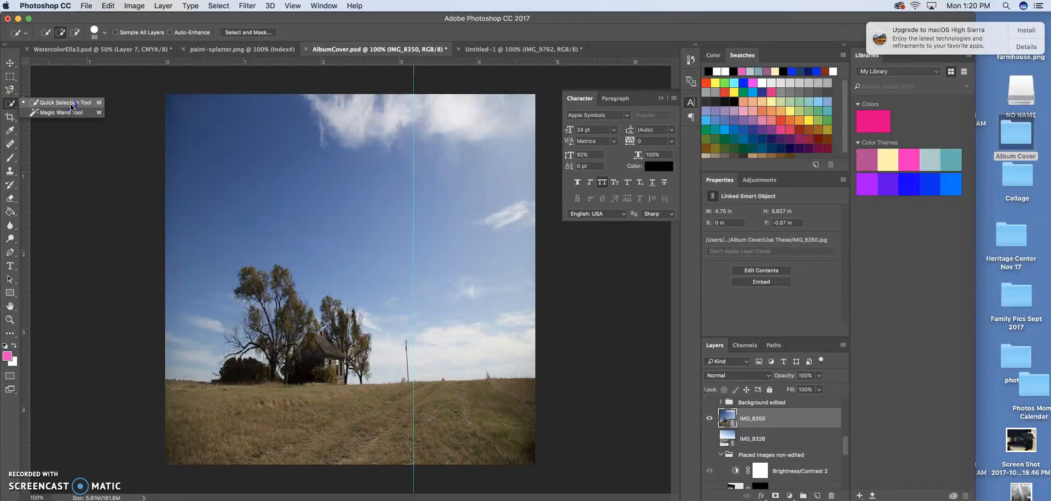
click(10, 90)
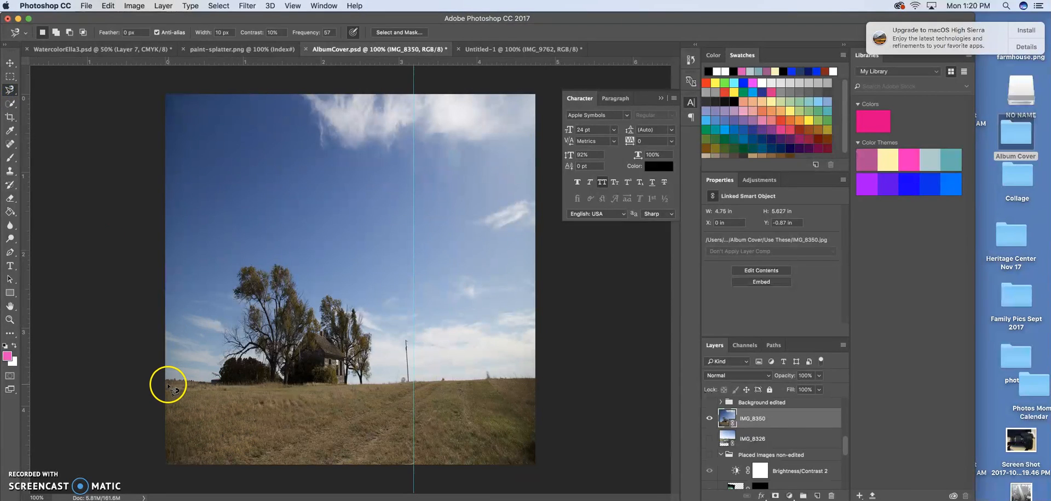
mouse_move(241, 391)
mouse_down()
mouse_move(284, 378)
mouse_move(531, 379)
mouse_move(535, 465)
mouse_move(343, 474)
mouse_move(250, 461)
mouse_move(156, 464)
mouse_move(171, 383)
mouse_up()
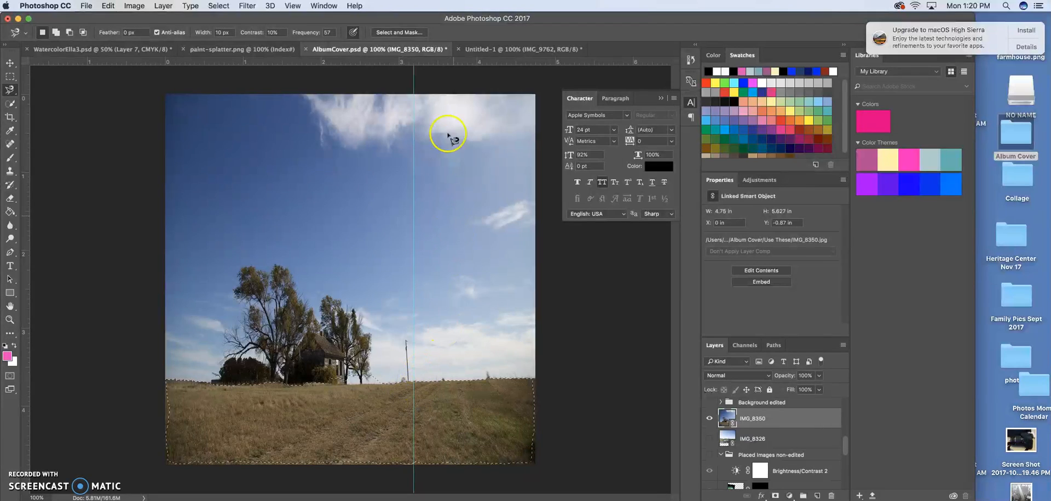
Step: Clear the guides and add a layer mask to IMG_8350 from the ground selection
click(295, 6)
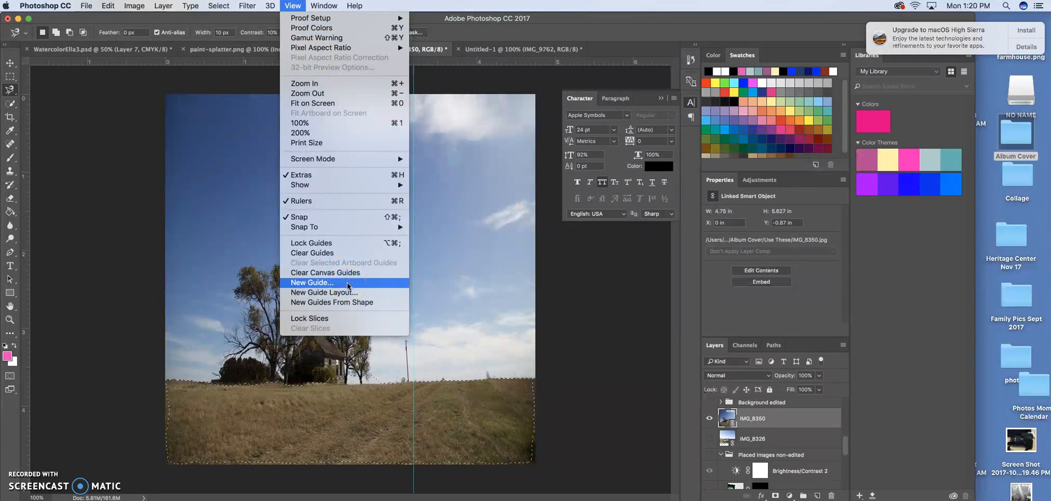
click(336, 255)
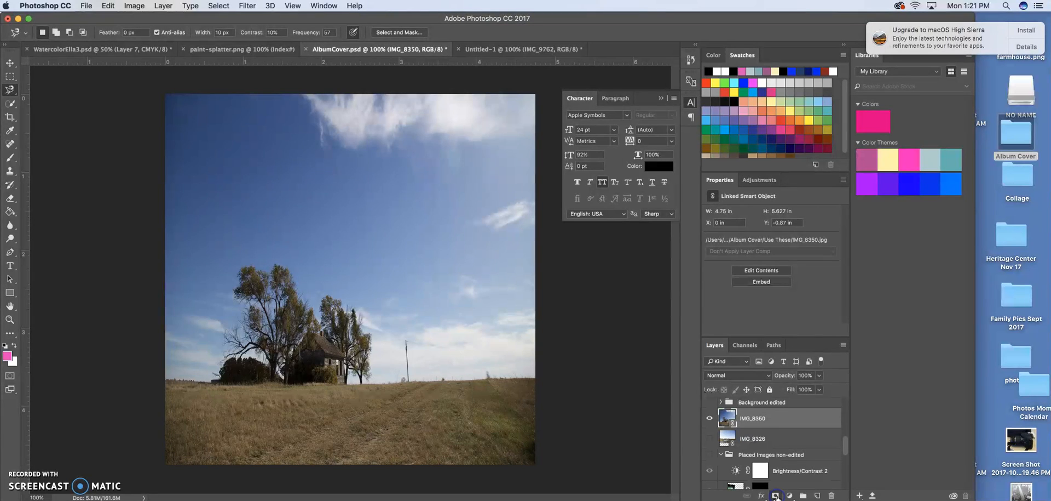
click(776, 496)
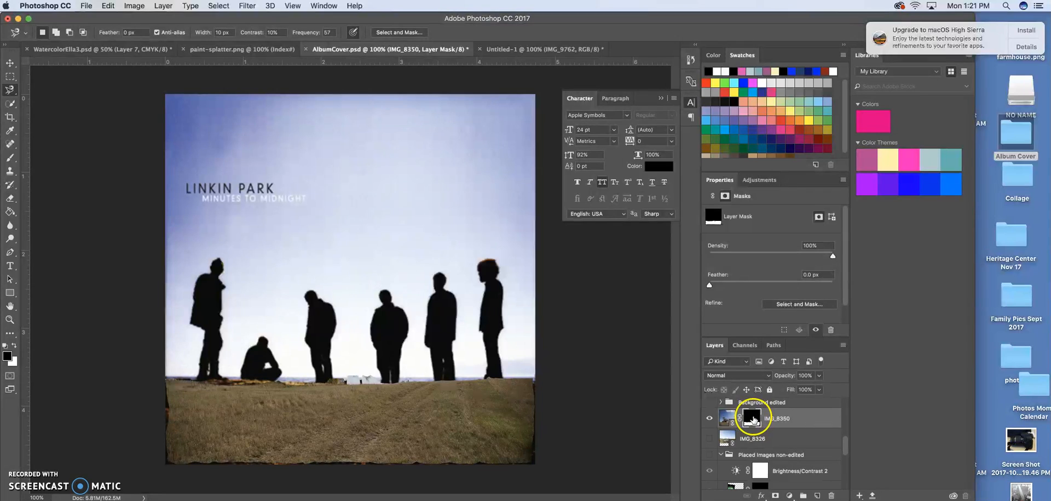
Step: Target the IMG_8350 layer mask and set up the Brush tool with white as foreground and a size of 178 px
click(727, 418)
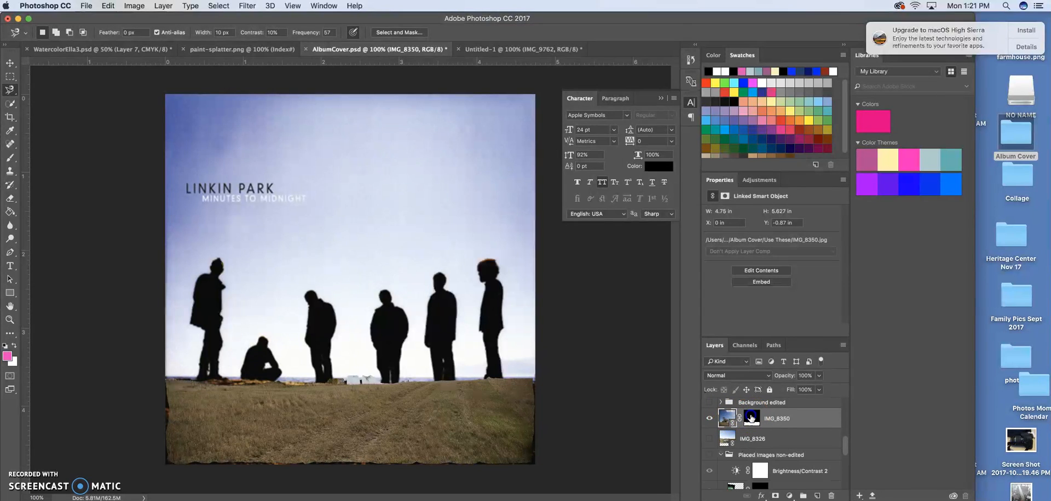
click(752, 417)
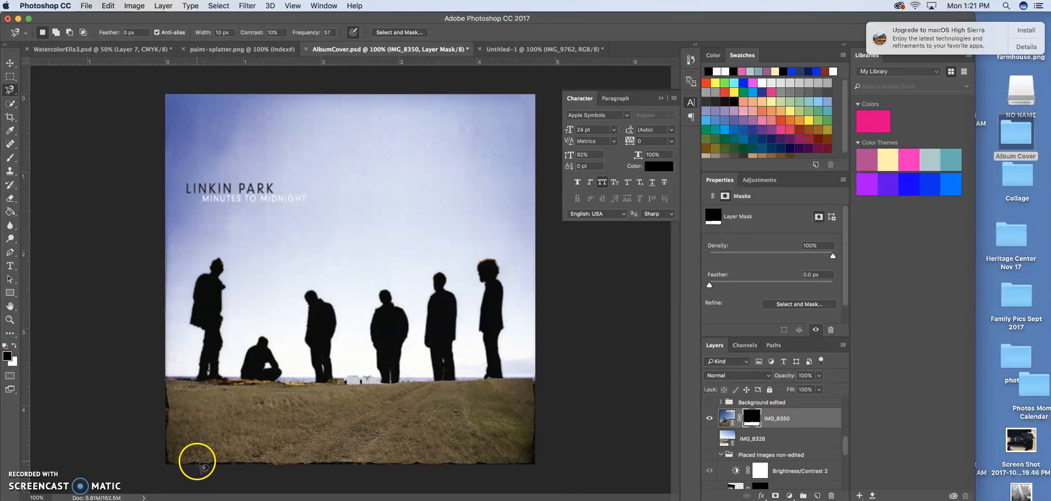
click(14, 345)
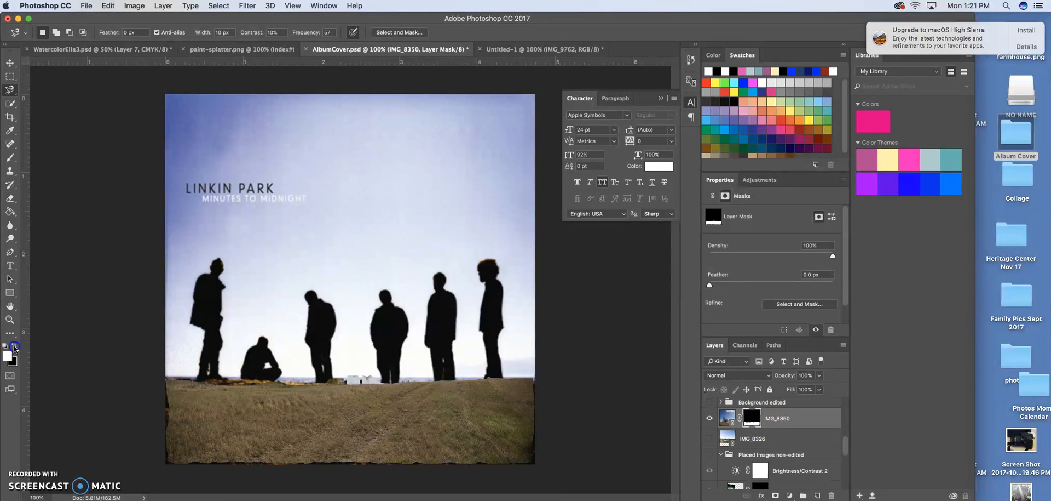
click(10, 157)
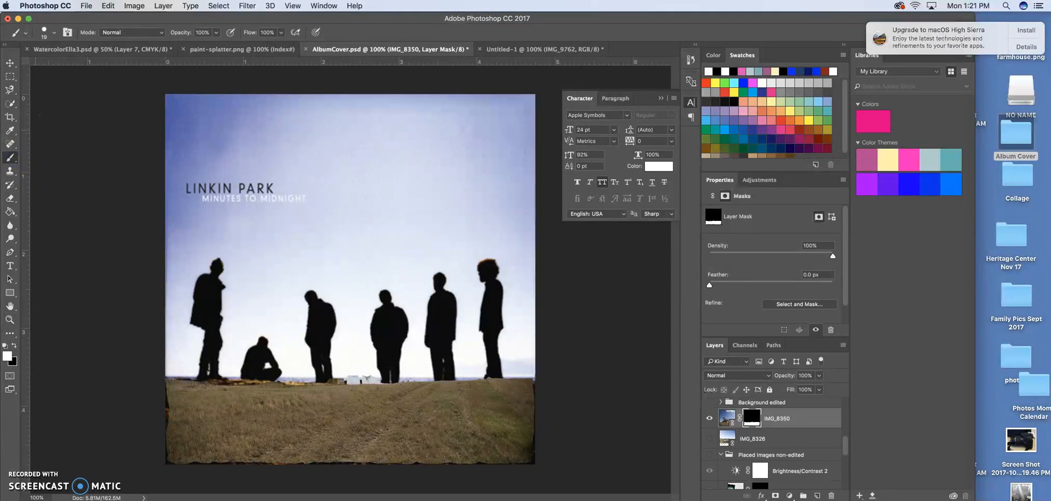
click(54, 33)
drag(82, 67, 116, 66)
drag(114, 65, 104, 65)
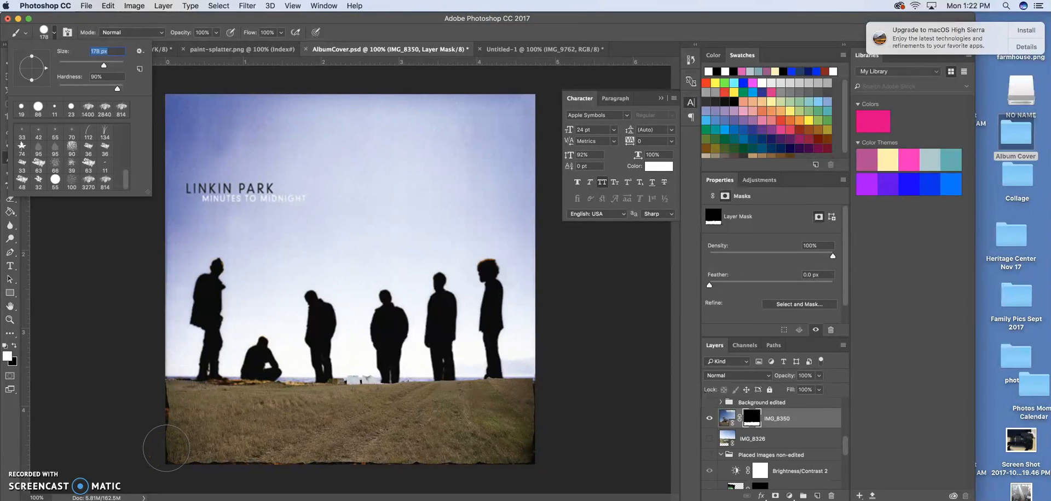
Step: Paint white on the mask to fill the ground's ragged edges, and black above the horizon to hide leftover background
drag(166, 447, 357, 458)
mouse_move(426, 457)
mouse_down()
mouse_move(493, 458)
mouse_move(535, 441)
mouse_move(535, 411)
mouse_up()
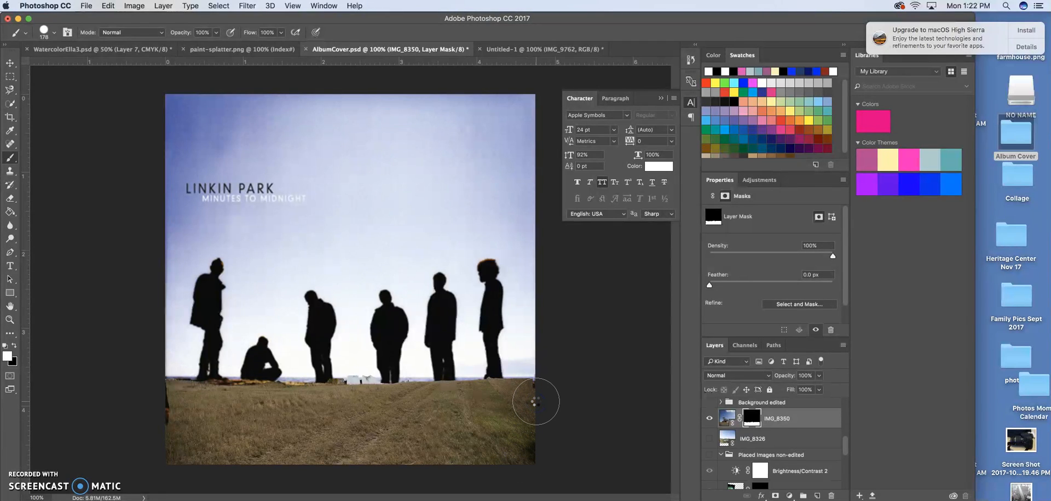
drag(164, 434, 163, 403)
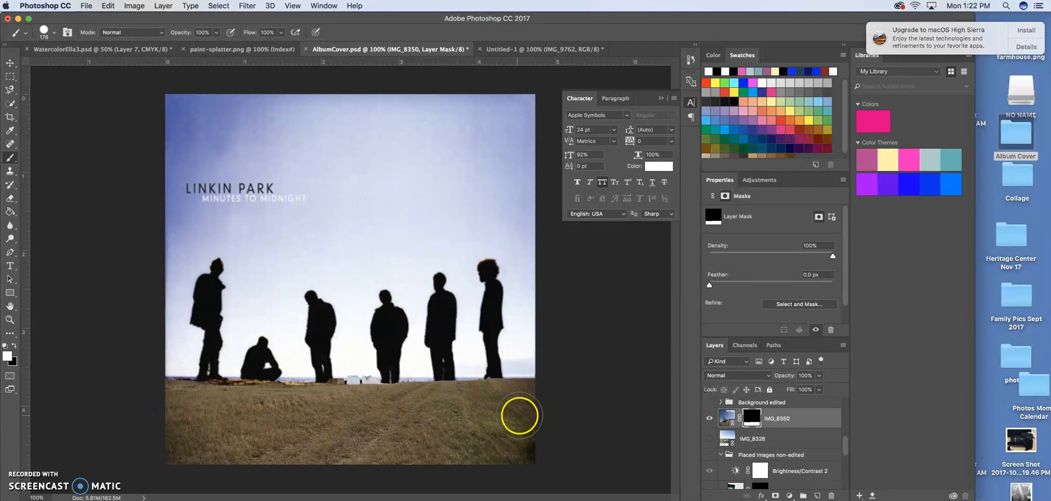
drag(531, 397, 497, 400)
drag(400, 403, 325, 404)
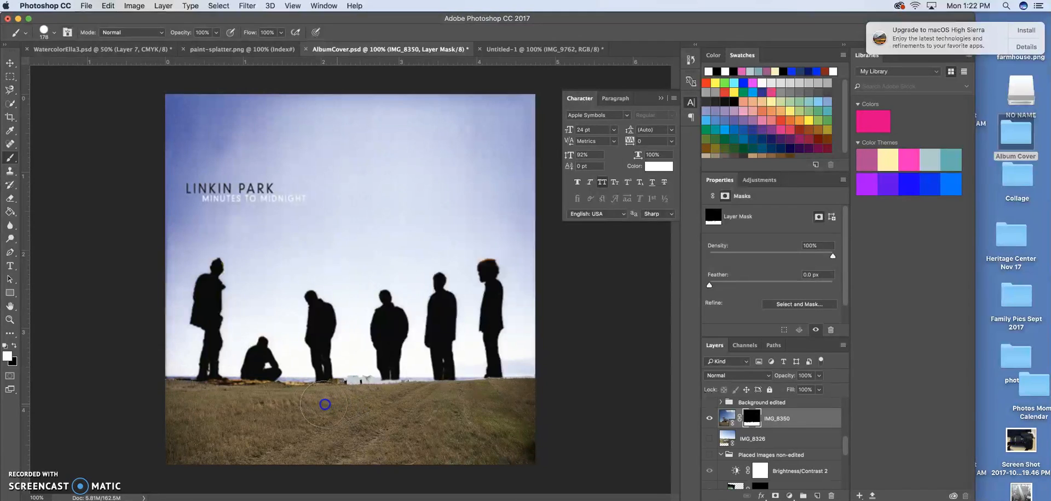
mouse_move(257, 402)
mouse_down()
mouse_move(141, 387)
mouse_move(115, 365)
mouse_up()
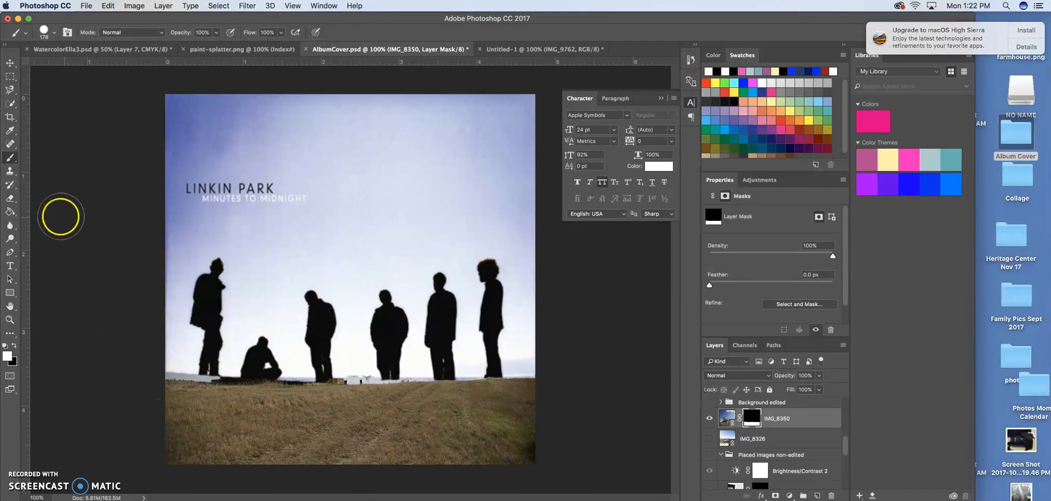
key(x)
mouse_move(172, 345)
mouse_down()
mouse_move(173, 355)
mouse_move(284, 362)
mouse_move(529, 356)
mouse_up()
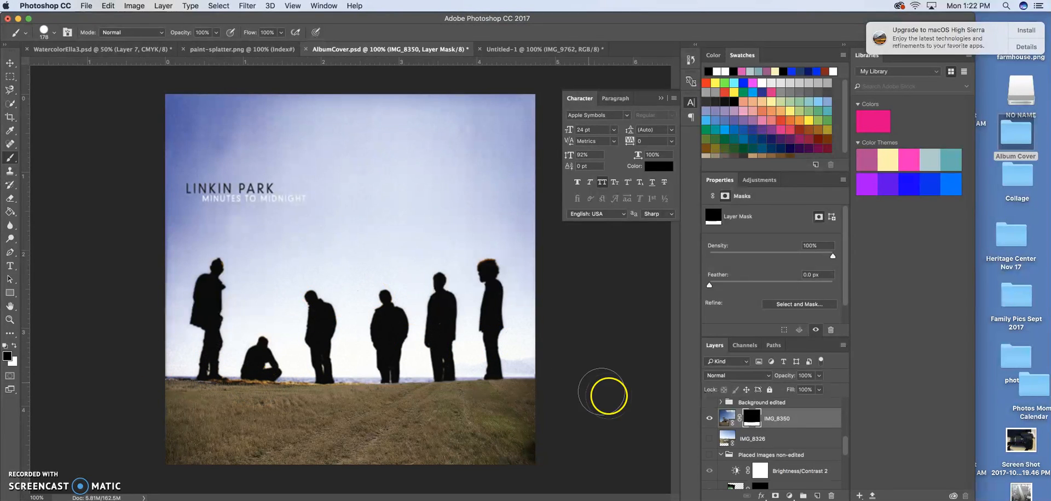
Step: Hide the masked IMG_8350 layer, then show and select the IMG_8326 bridge photo layer
click(709, 419)
click(709, 438)
click(765, 440)
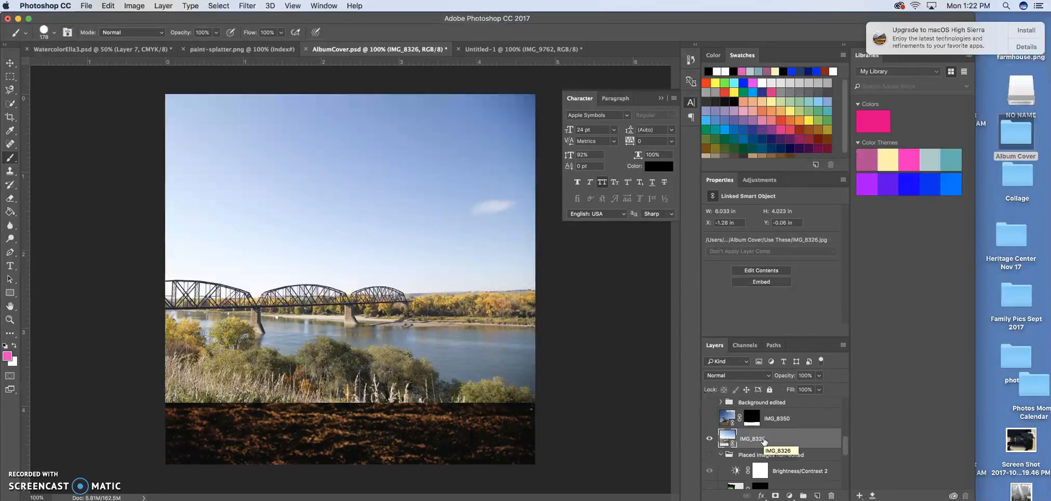
Step: Select the sky above the bridge with the Quick Selection tool and add a layer mask to IMG_8326 from that selection
click(11, 104)
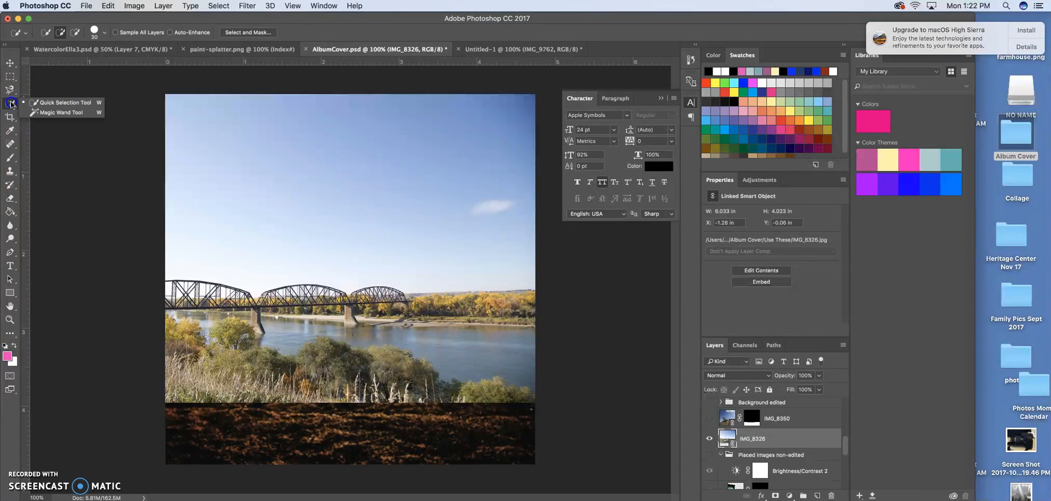
click(61, 102)
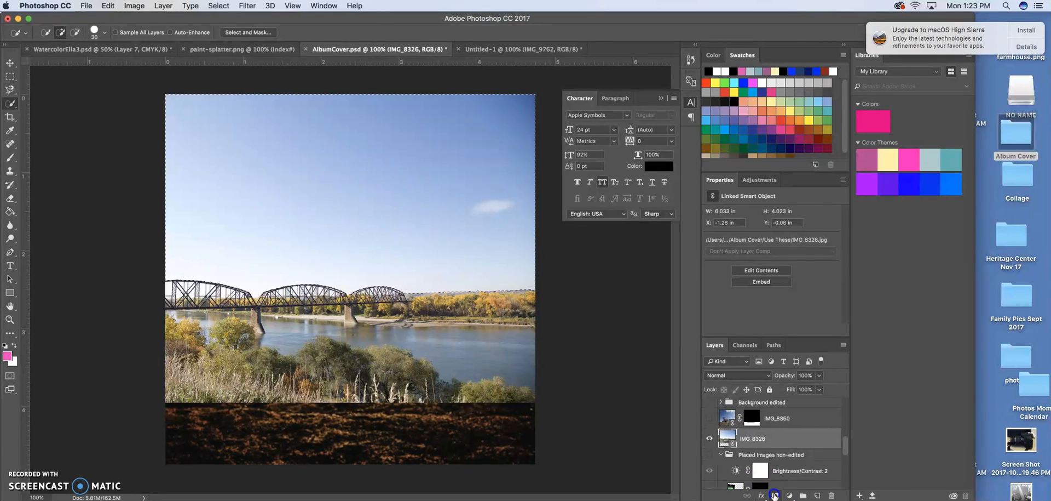
click(775, 495)
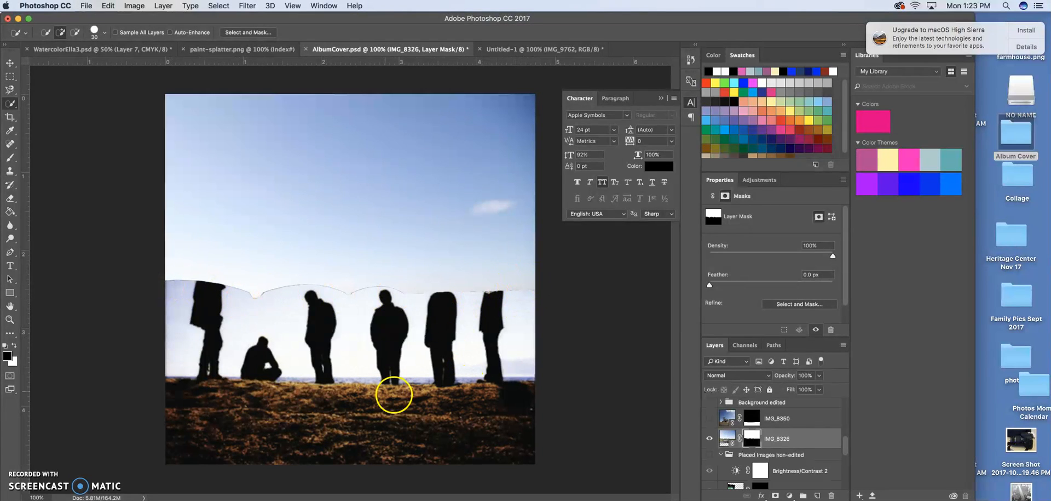
Step: Show the masked IMG_8350 ground layer and hide the original tumblr album cover layer
click(710, 419)
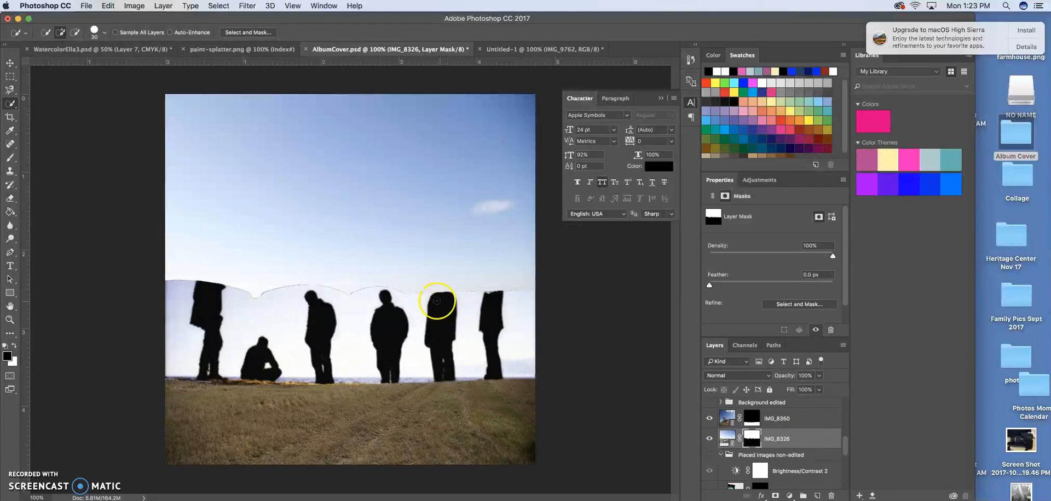
drag(845, 438, 845, 482)
click(706, 459)
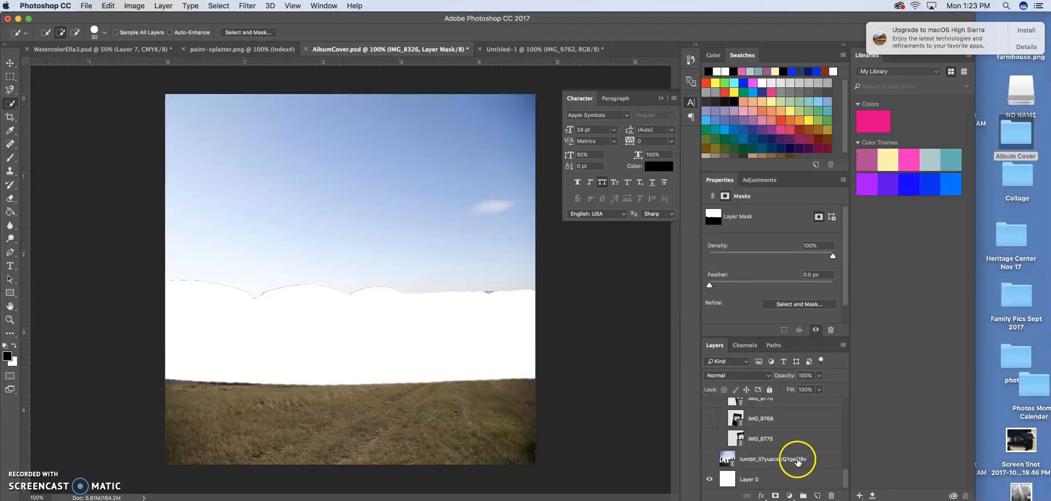
Step: Move the IMG_8326 sky layer down until its lower edge is hidden behind the IMG_8350 ground
drag(847, 476, 841, 438)
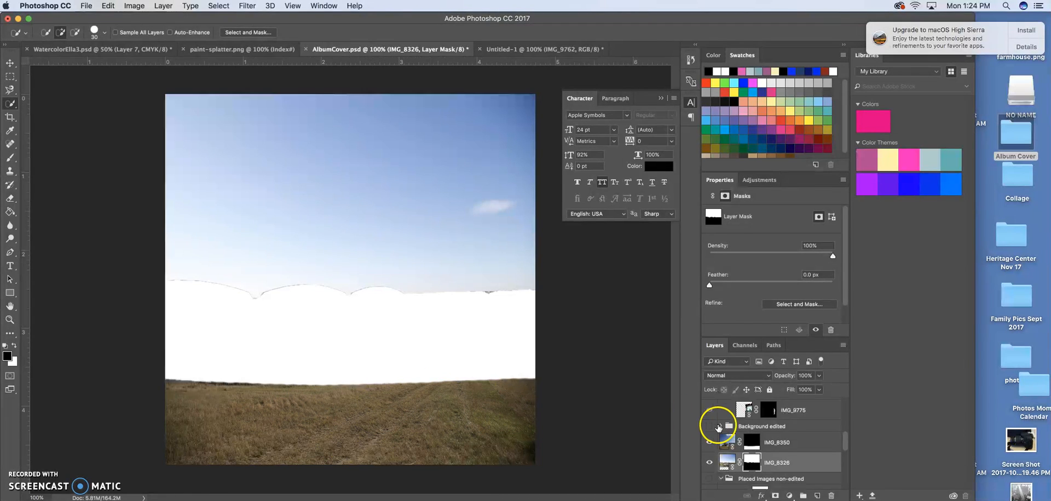
click(728, 441)
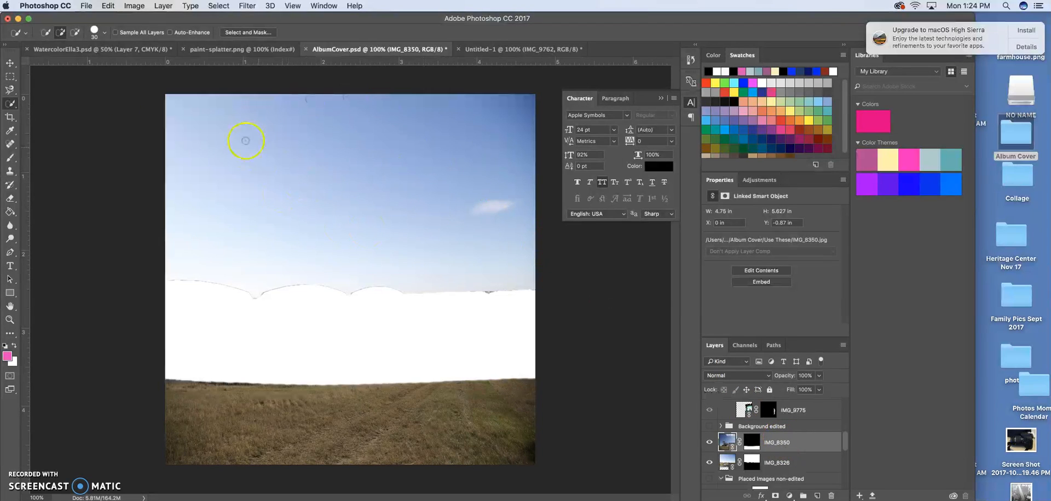
click(10, 63)
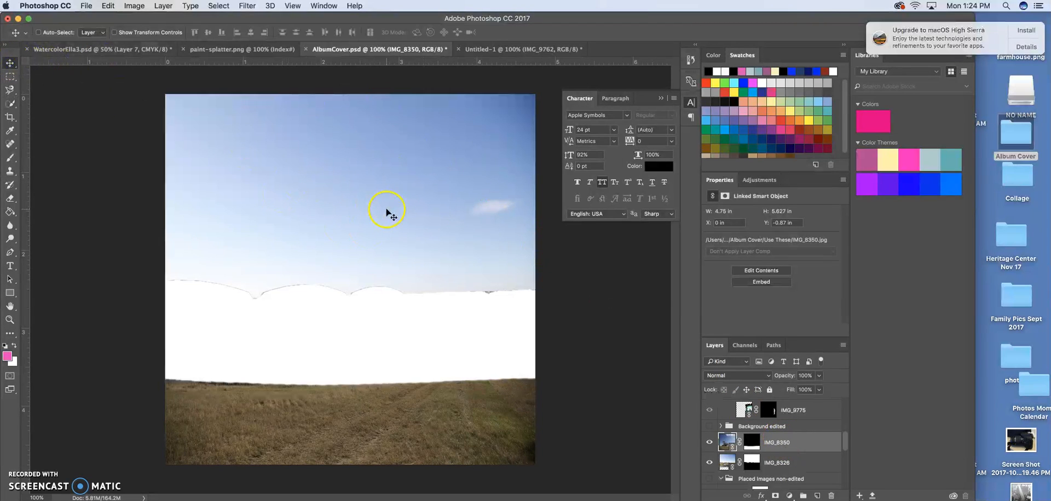
mouse_move(384, 213)
mouse_down()
mouse_move(380, 241)
mouse_move(387, 210)
mouse_up()
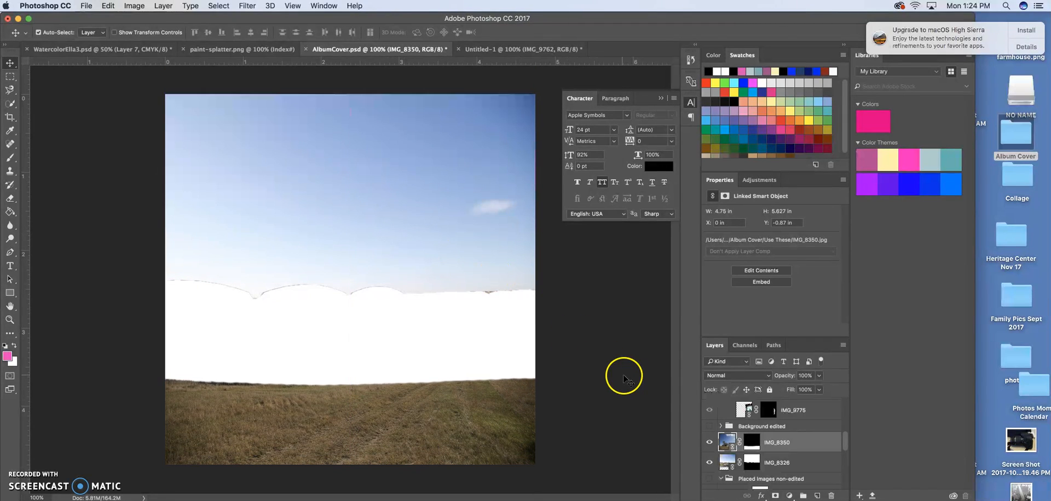
click(778, 463)
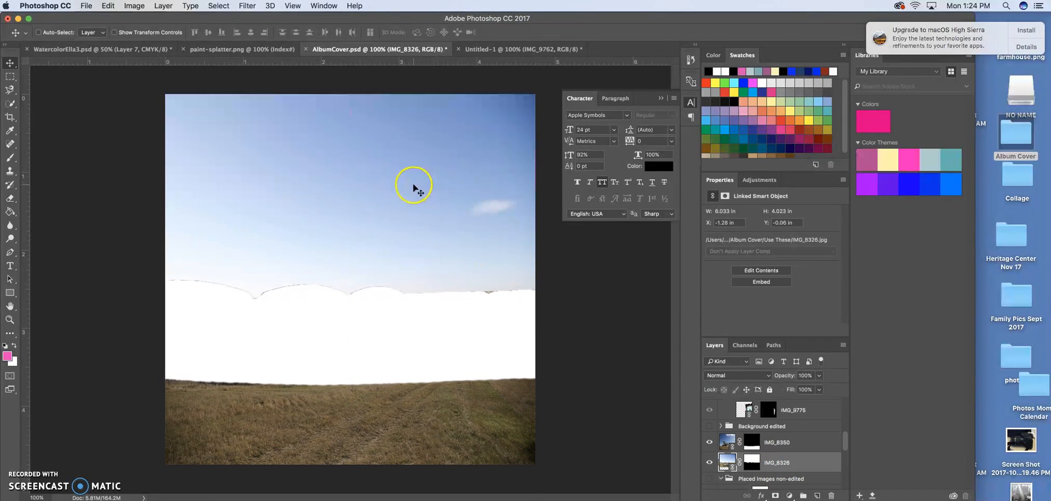
drag(418, 189, 417, 284)
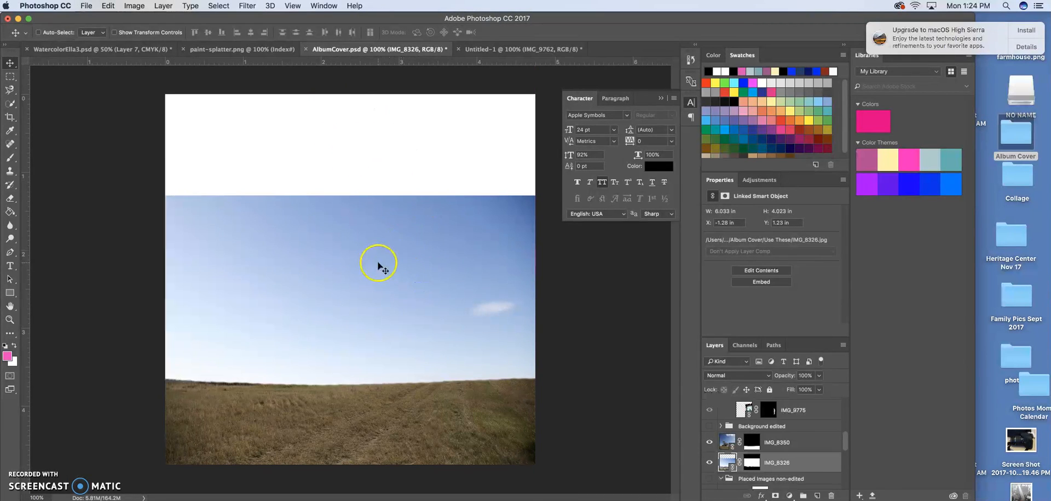
Step: Scale the IMG_8326 sky layer to about 219% and reposition it to fill the canvas down to the horizon
key(super)
key(super+minus)
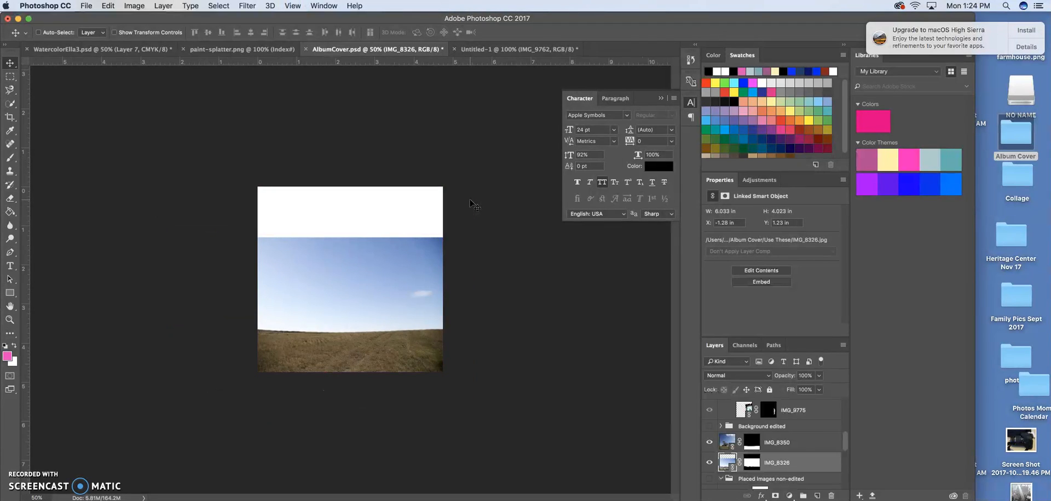
key(super+t)
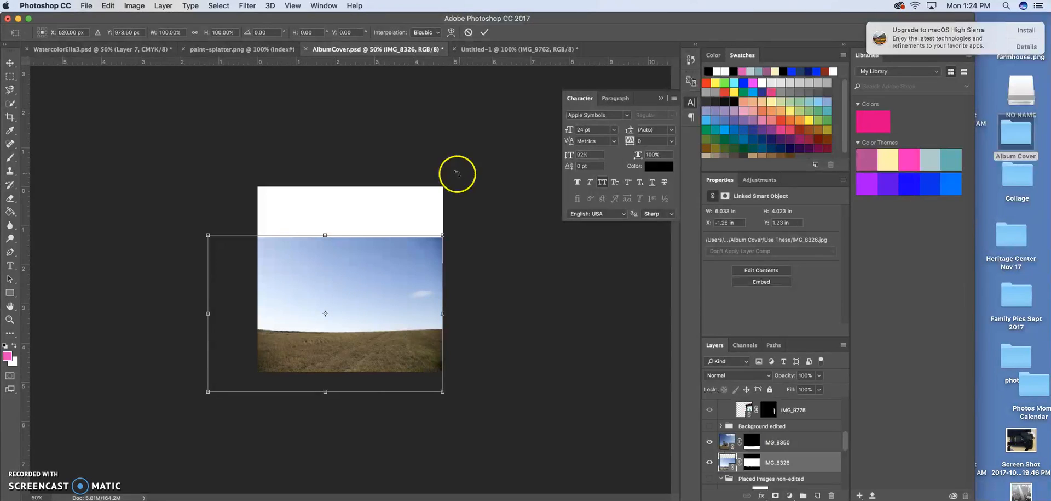
drag(453, 227, 577, 145)
click(500, 205)
drag(504, 213, 437, 214)
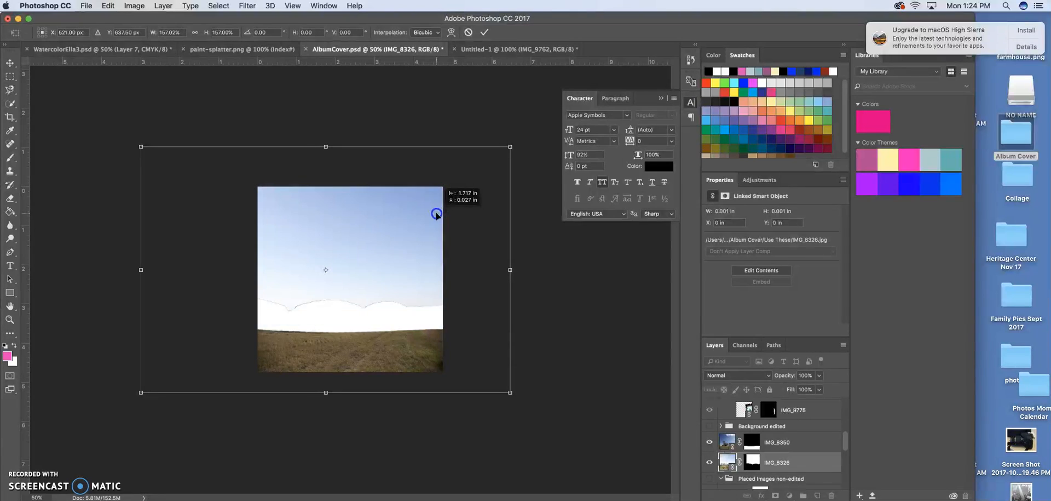
drag(510, 392, 665, 479)
drag(423, 272, 337, 217)
drag(396, 239, 379, 266)
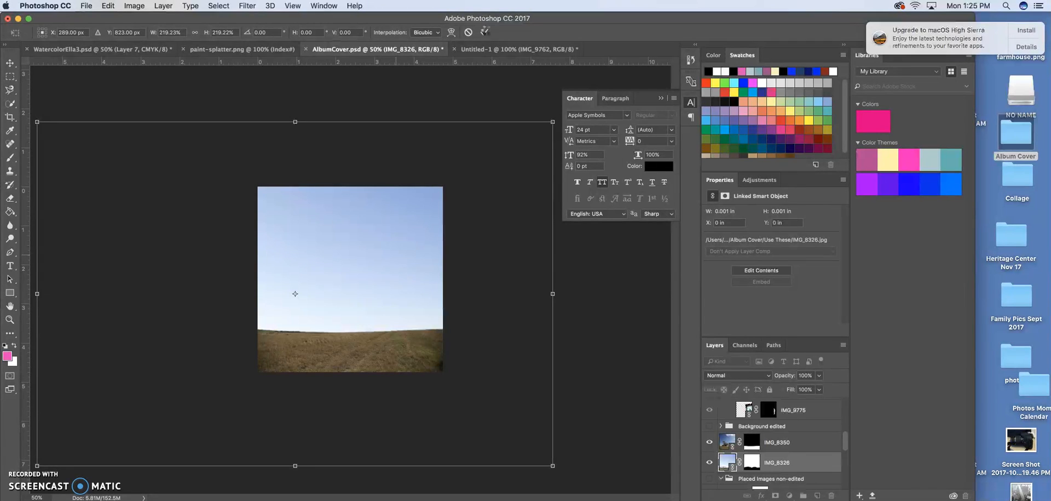
key(Return)
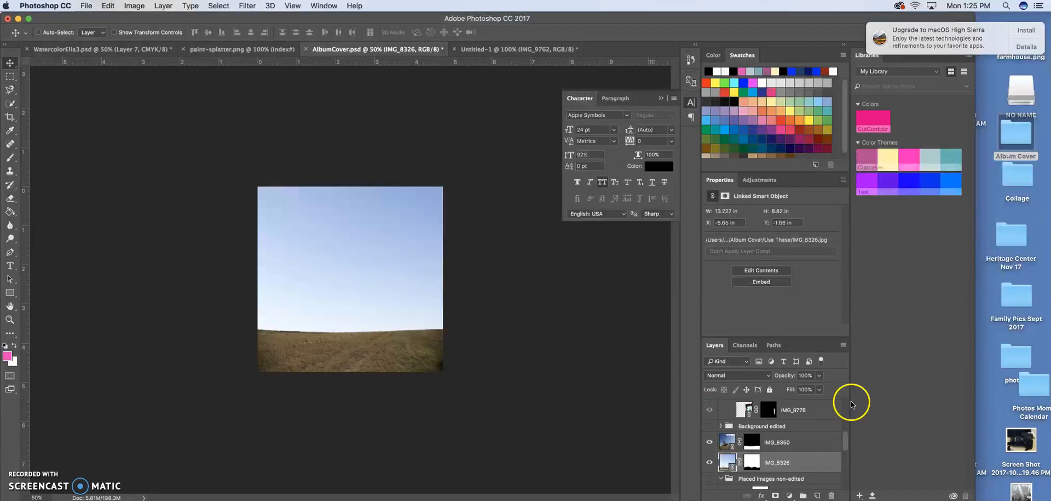
Step: Collapse the Placed Images non-edited group and show the Placed images edited group with the silhouettes
drag(847, 445, 846, 456)
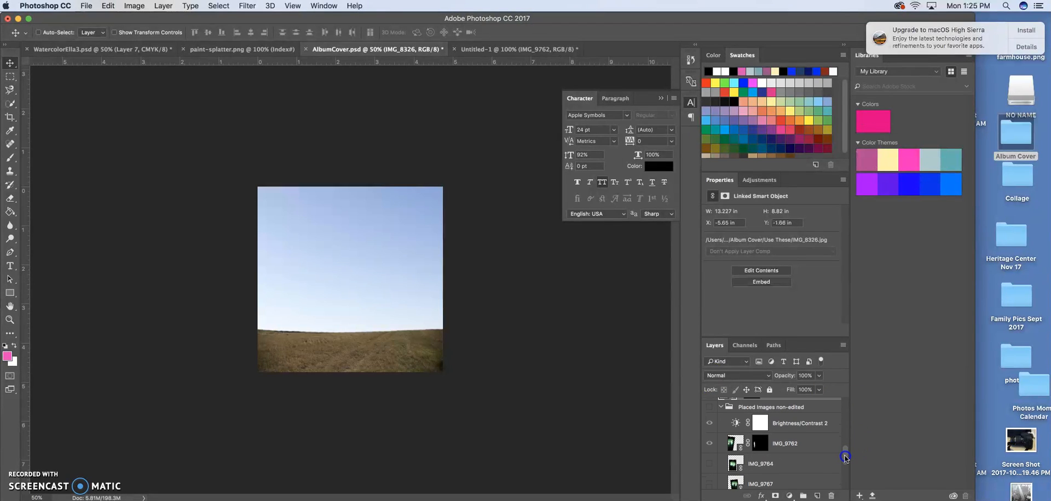
click(721, 407)
drag(842, 469, 833, 417)
click(710, 436)
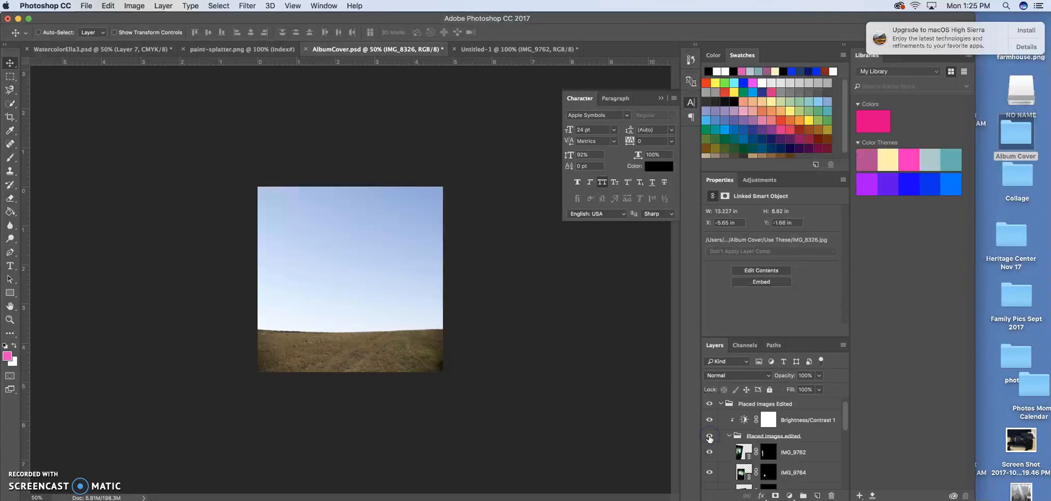
click(712, 436)
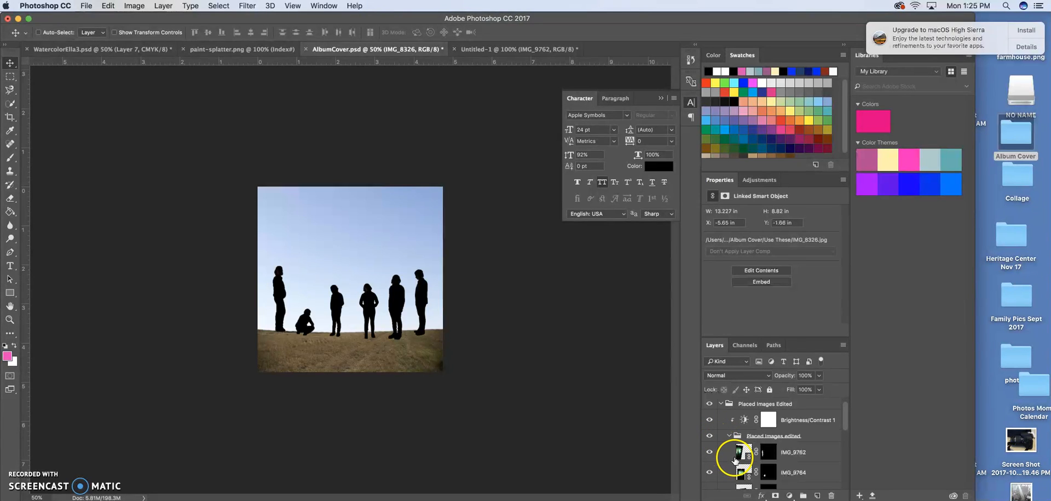
drag(845, 418, 848, 481)
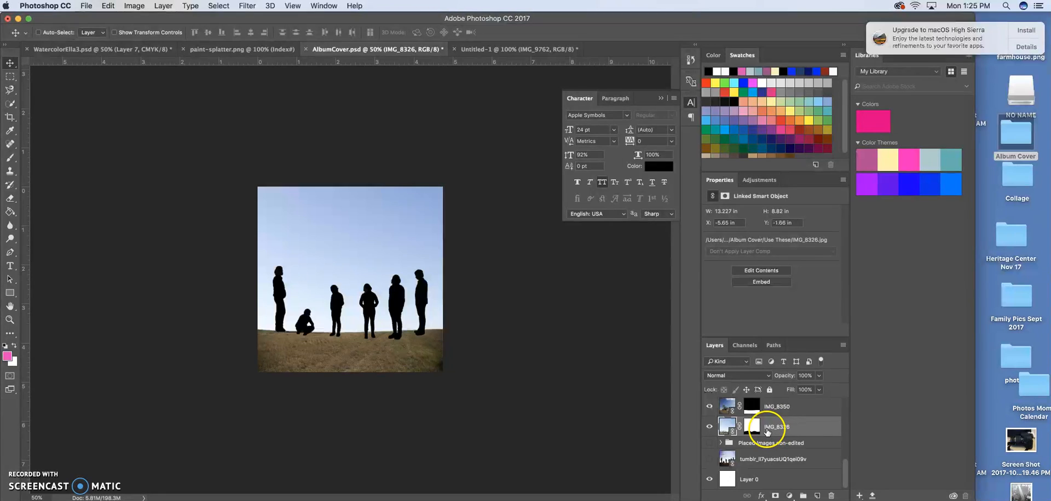
drag(764, 462, 782, 404)
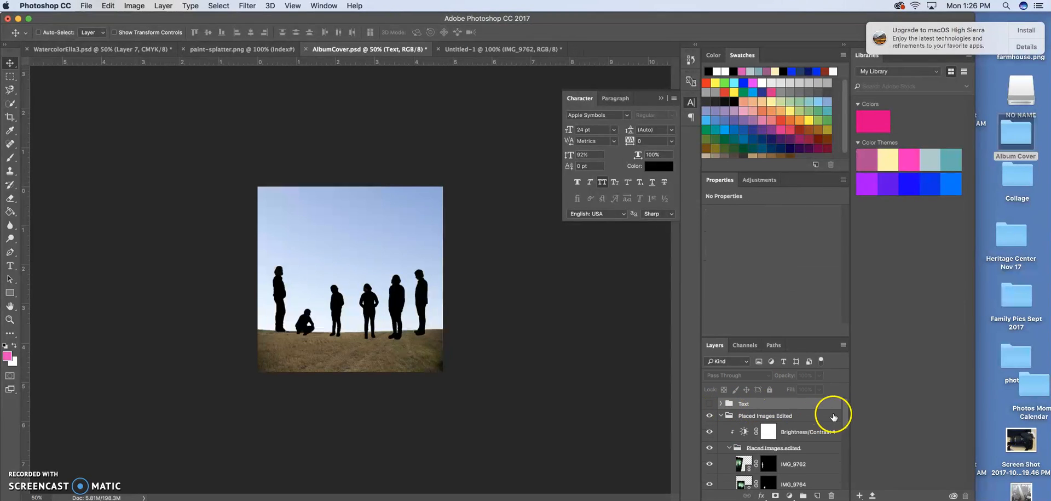
mouse_move(843, 416)
mouse_down()
mouse_move(844, 486)
mouse_move(845, 404)
mouse_up()
key(super+z)
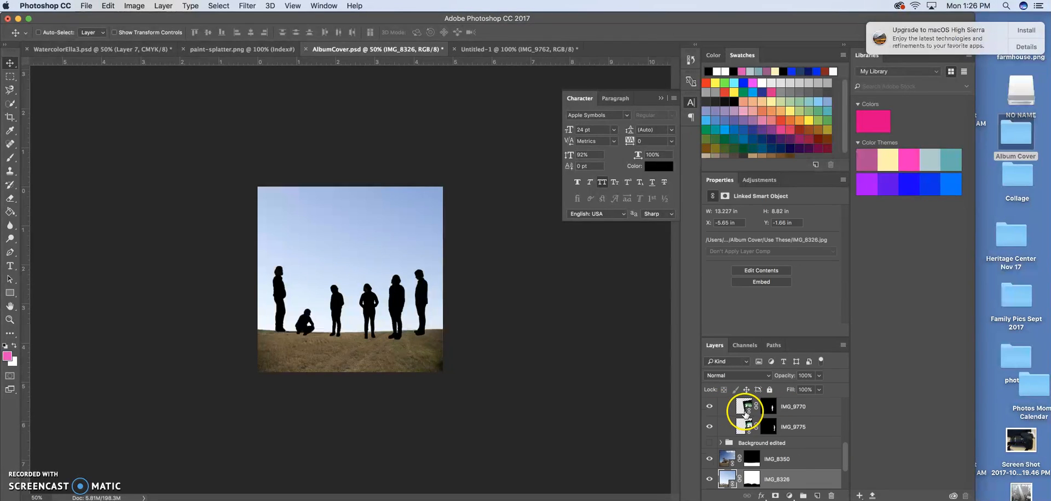
Step: Move the original tumblr cover layer directly above the Placed Images Edited group and toggle its visibility to compare both versions
scroll(794, 466, down, 3)
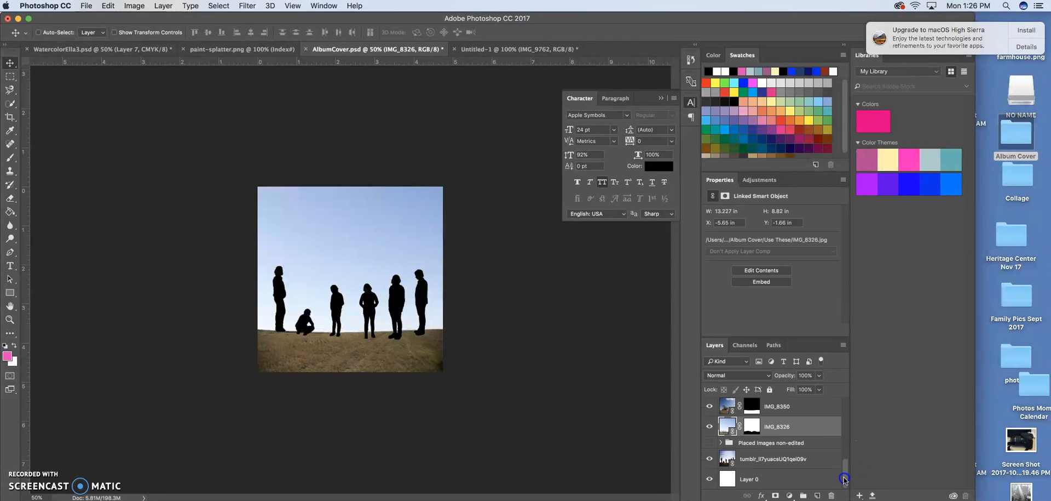
drag(800, 465, 781, 411)
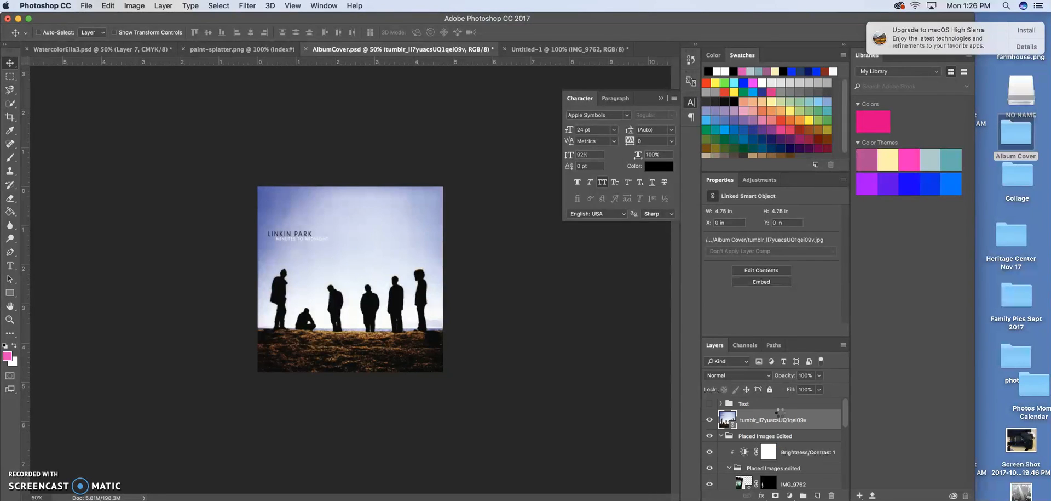
click(710, 419)
click(709, 419)
click(710, 420)
click(709, 420)
click(710, 420)
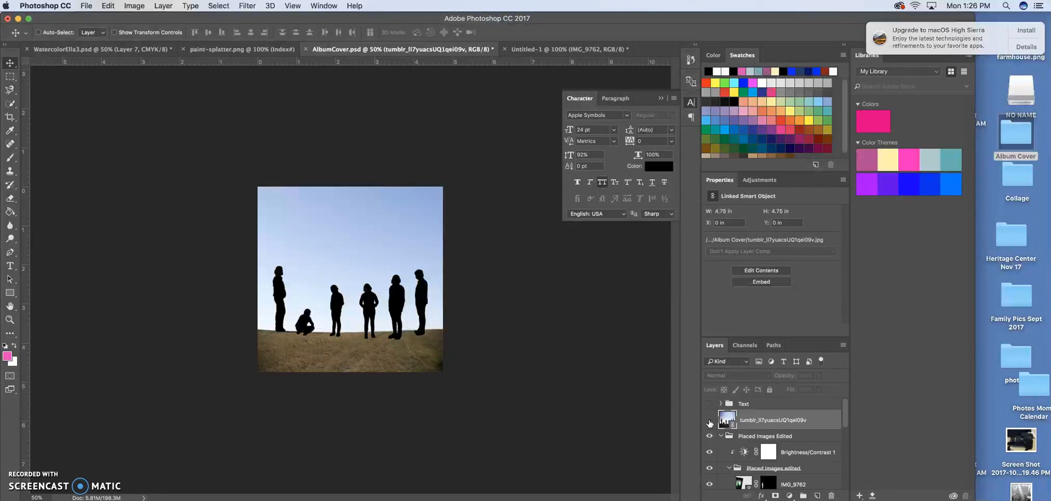
click(709, 420)
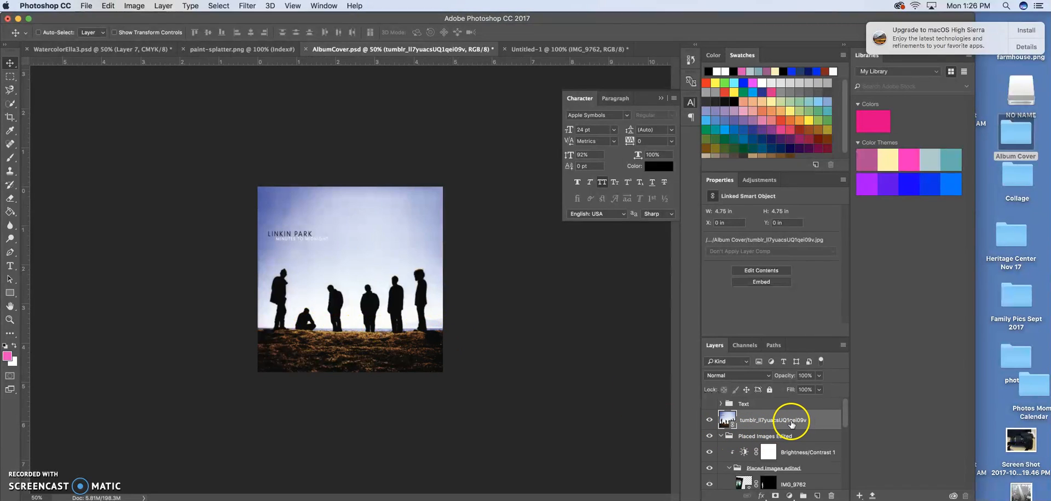
Step: Move the silhouette layers IMG_9770, IMG_9768 and IMG_9767 below the IMG_8350 ground layer so their feet sit behind the ground
drag(846, 416, 847, 433)
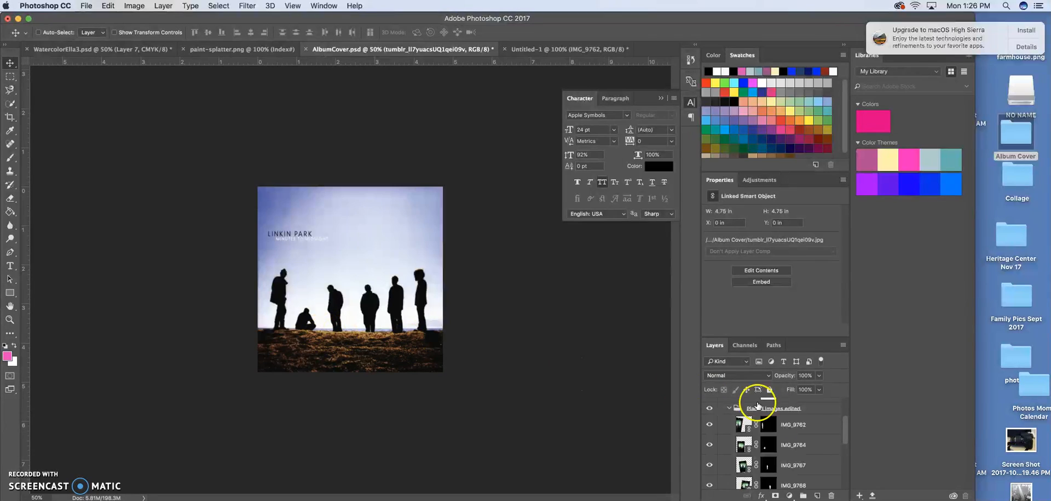
drag(845, 432, 846, 474)
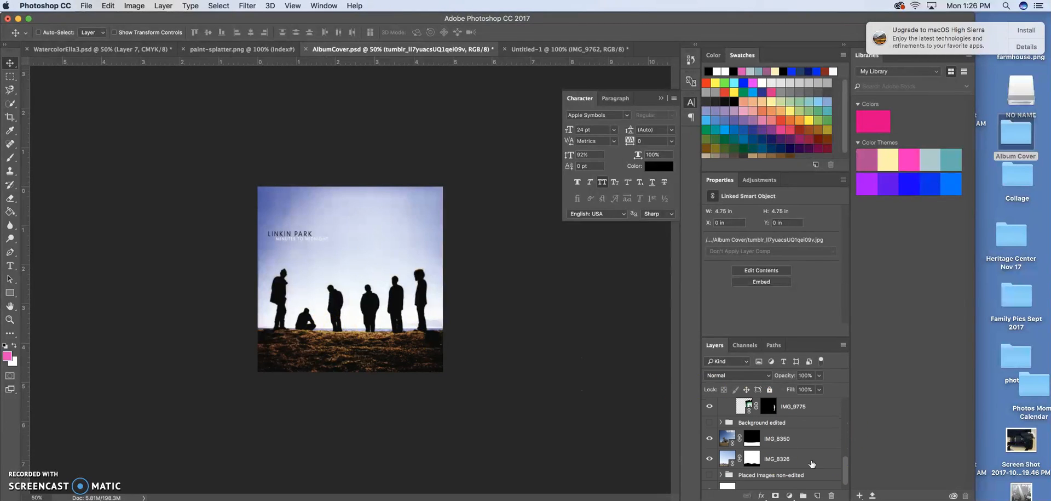
drag(846, 466, 848, 458)
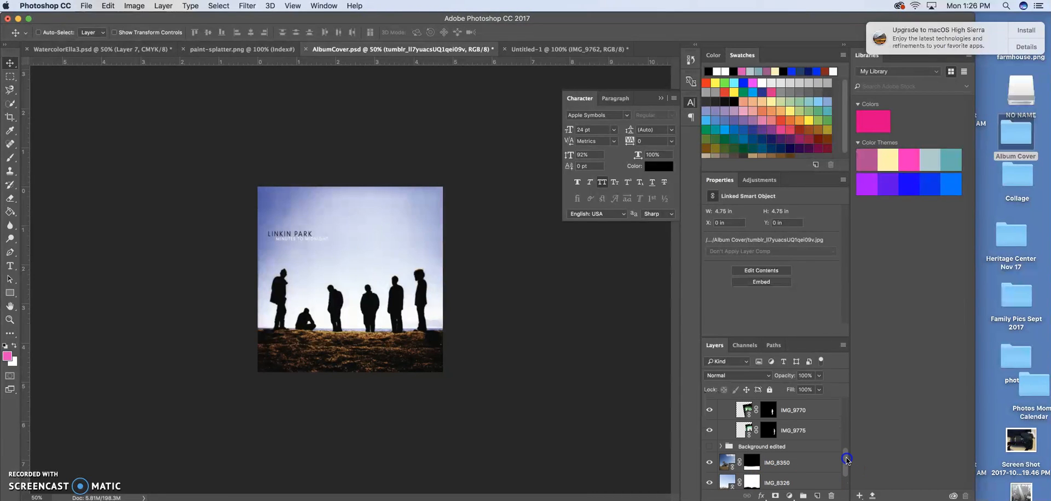
click(794, 429)
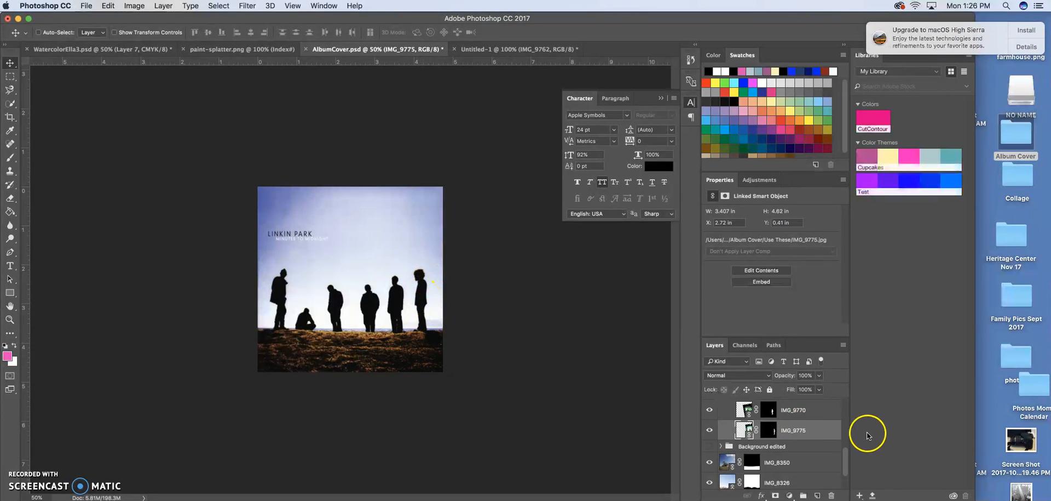
drag(796, 411, 789, 463)
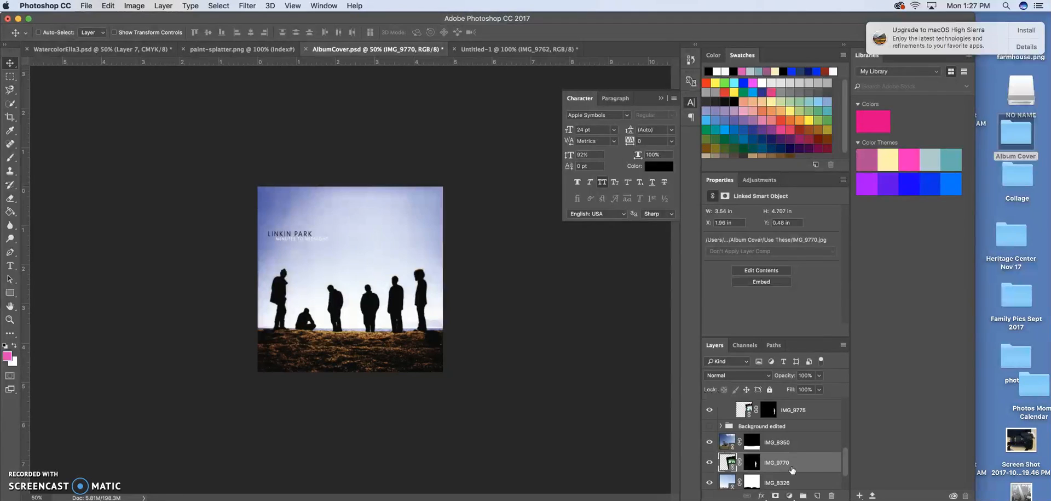
drag(844, 462, 847, 458)
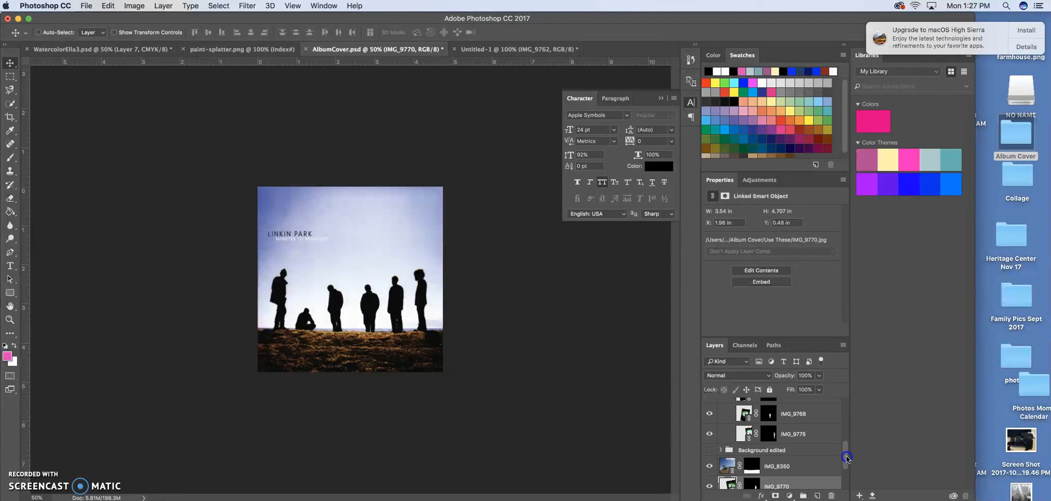
drag(797, 414, 846, 442)
drag(799, 421, 842, 427)
drag(801, 459, 844, 401)
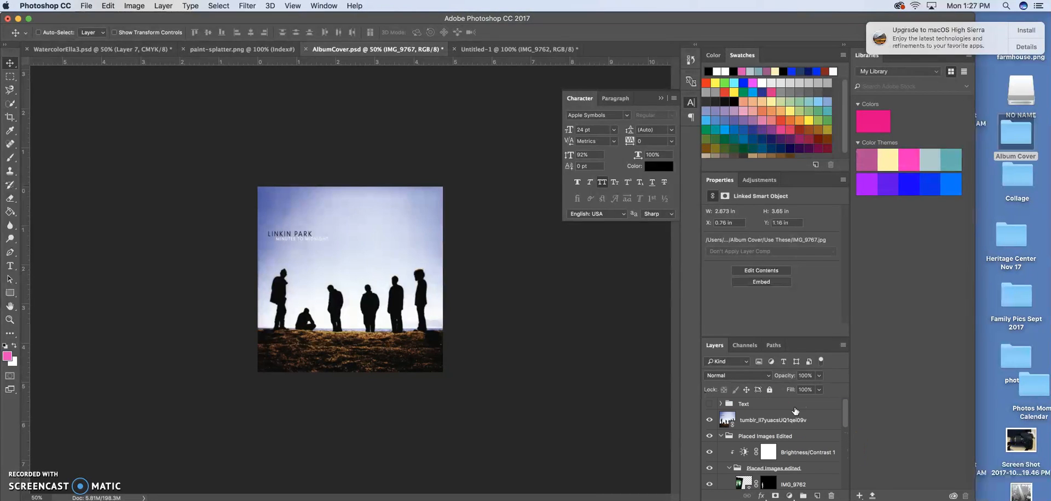
Step: Toggle the original cover layer on and off to check the restacked silhouettes' feet against it
click(710, 420)
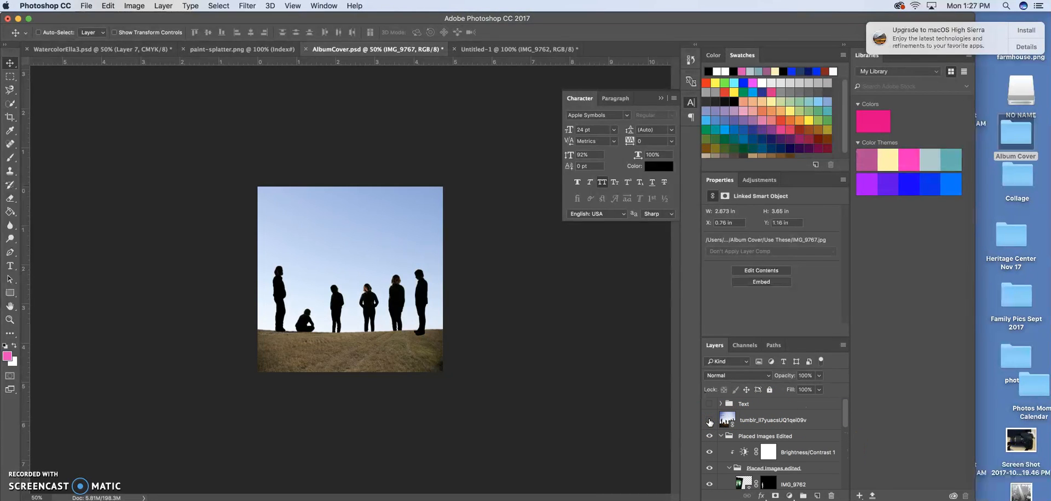
click(710, 420)
click(709, 420)
click(710, 420)
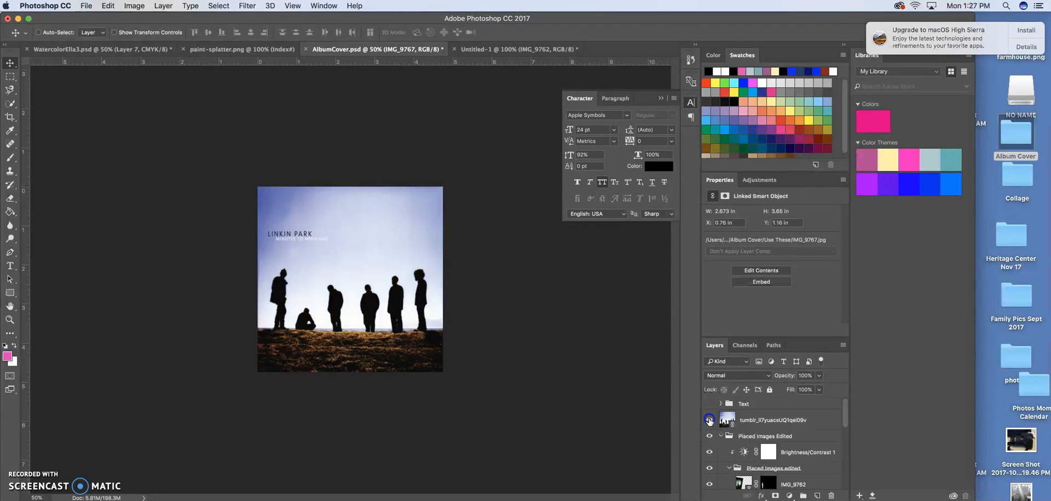
Step: Examine the Brightness/Contrast 1 adjustment above the silhouettes and toggle the original cover's visibility to compare the figures
click(806, 452)
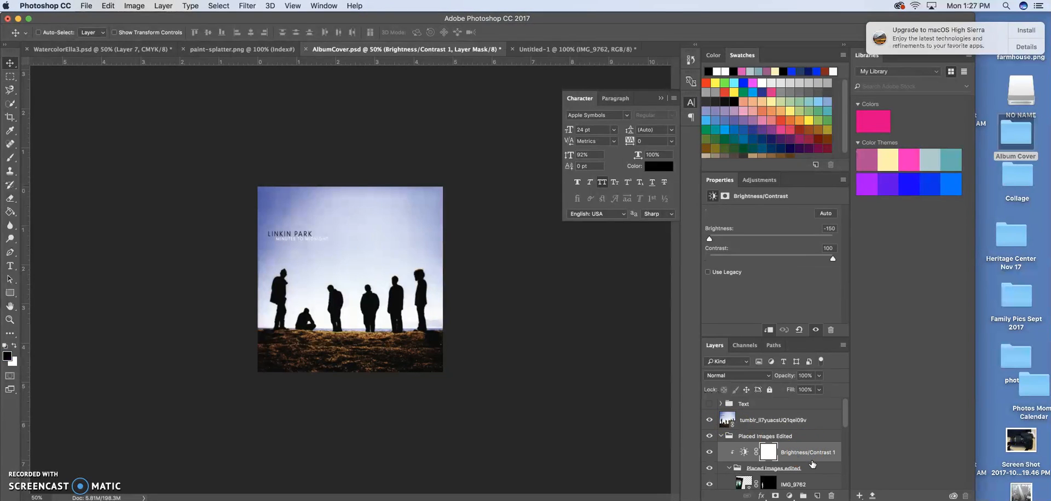
mouse_move(846, 416)
mouse_down()
mouse_move(845, 437)
mouse_move(845, 428)
mouse_up()
click(803, 430)
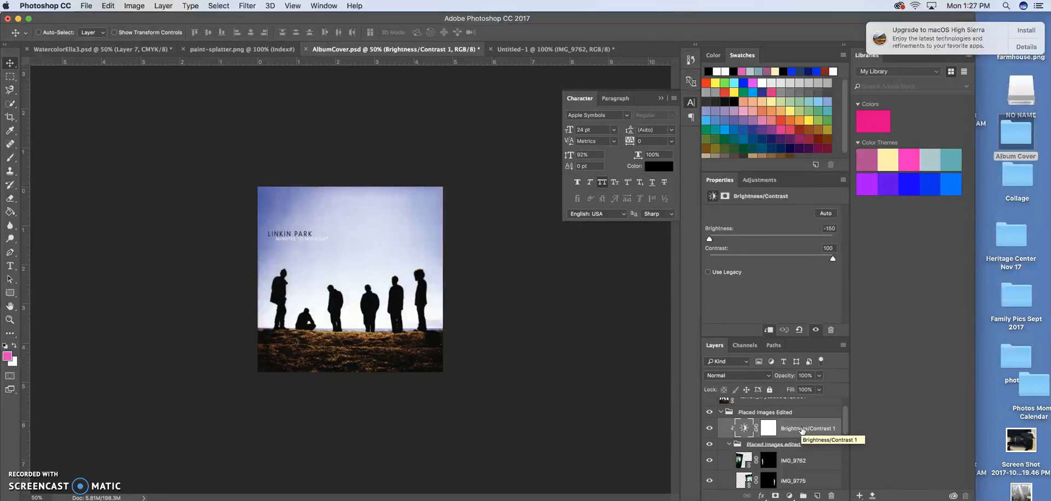
drag(845, 426, 844, 401)
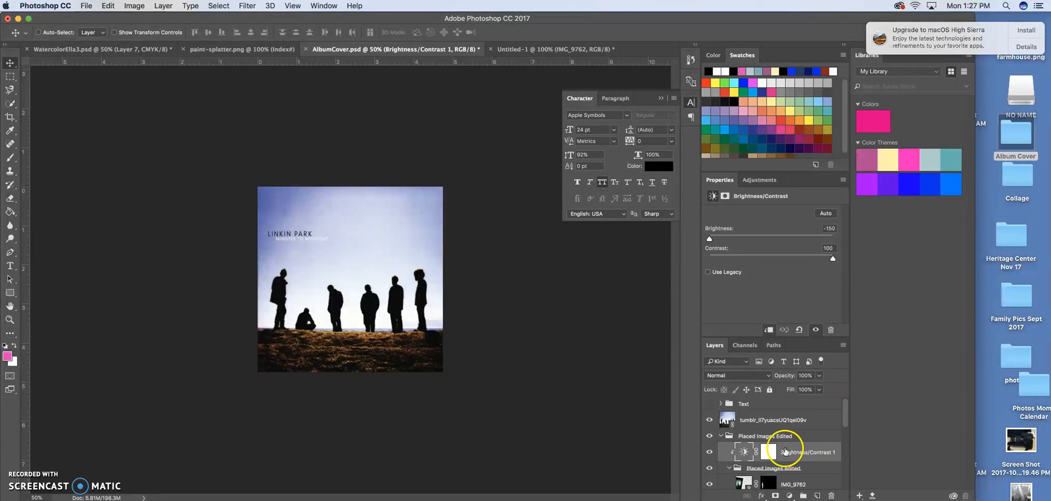
click(709, 420)
click(404, 298)
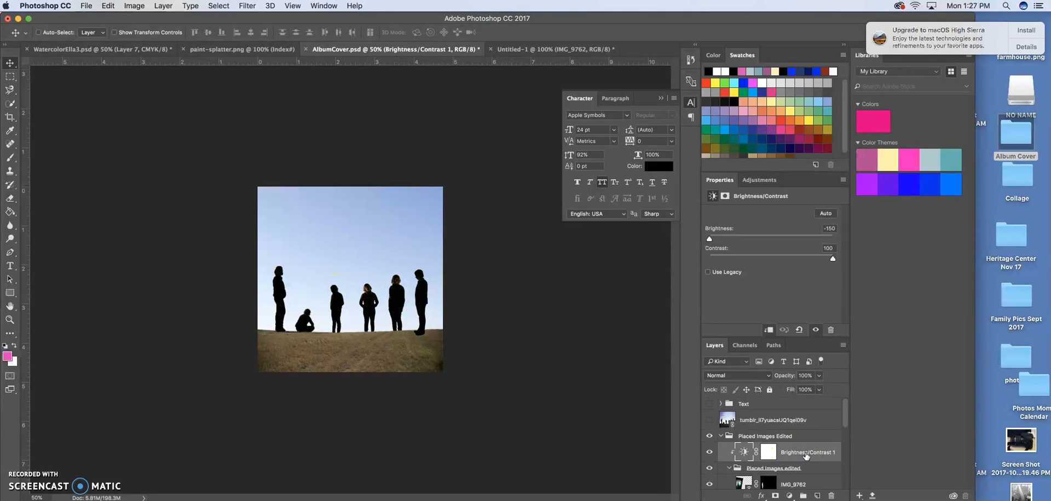
click(806, 453)
key(super+t)
click(600, 192)
click(710, 419)
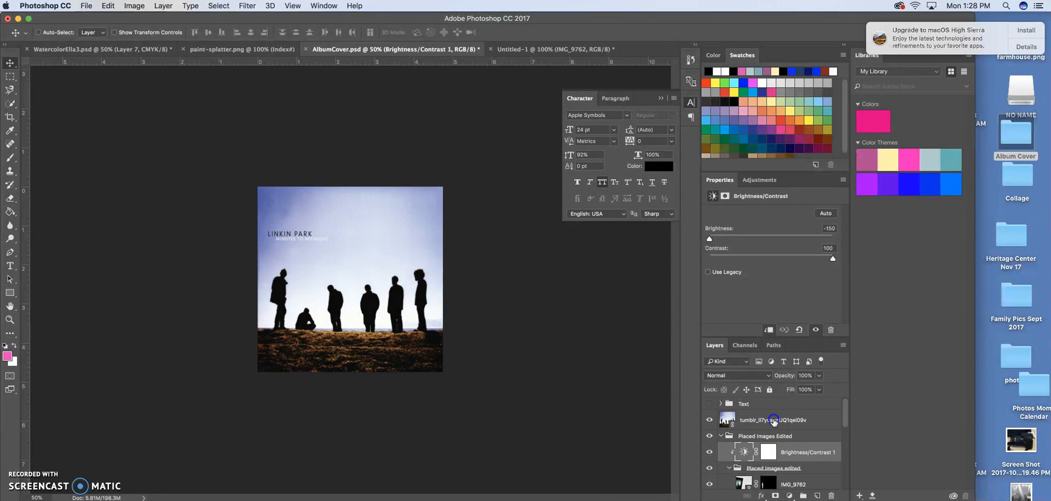
Step: Add the surname as a black text line over the LINKIN PARK title, on a layer directly above the original cover
click(774, 420)
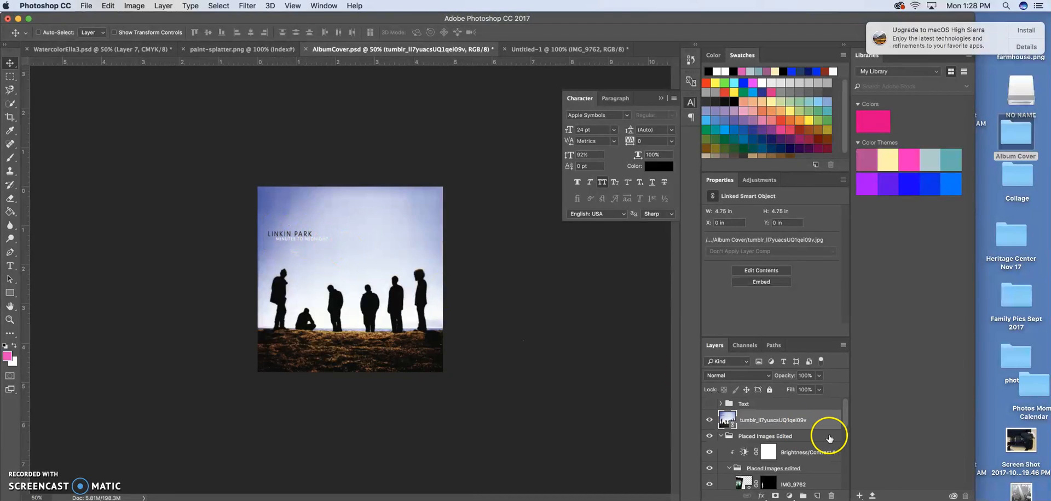
click(846, 500)
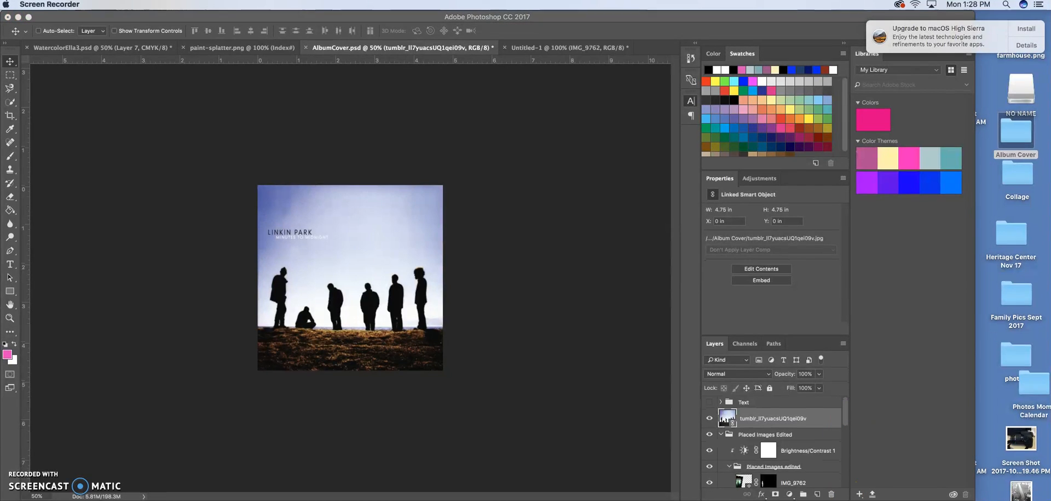
click(847, 467)
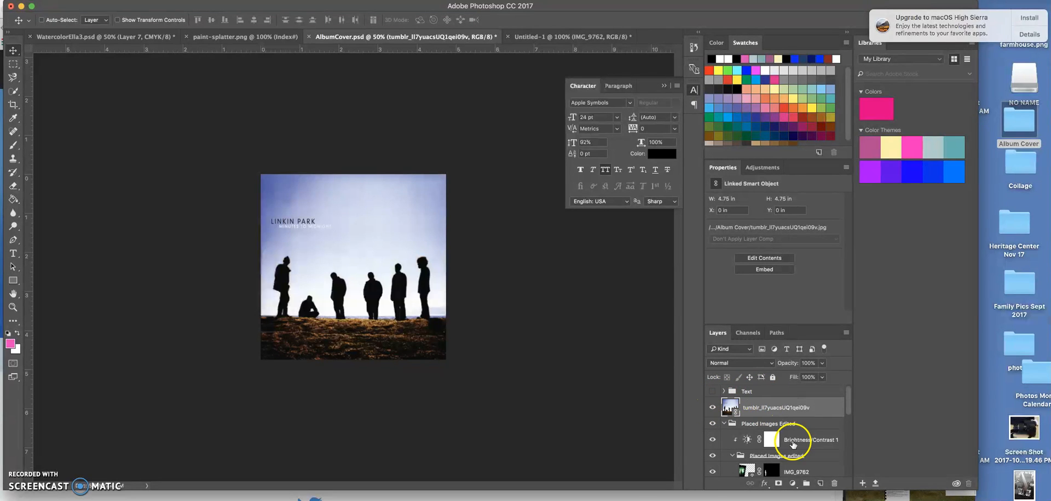
click(18, 256)
click(269, 213)
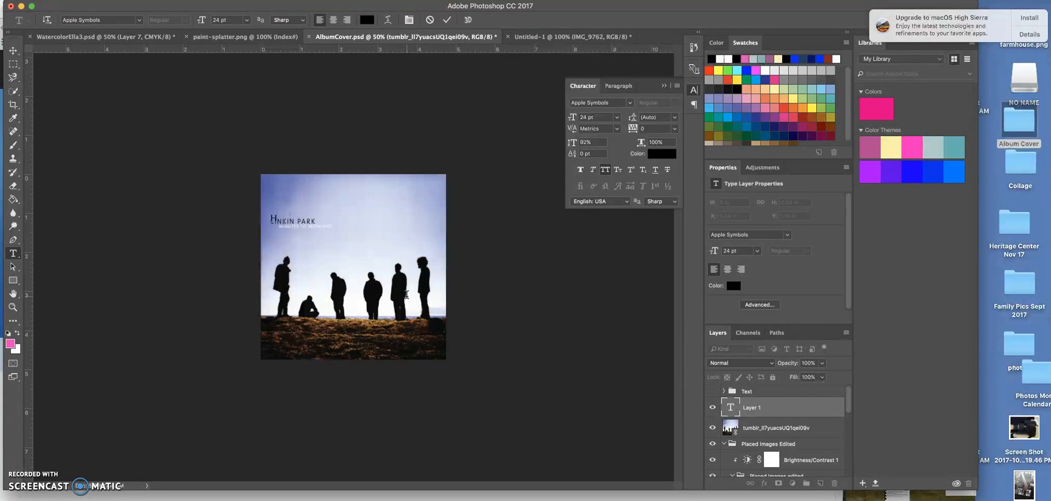
click(13, 50)
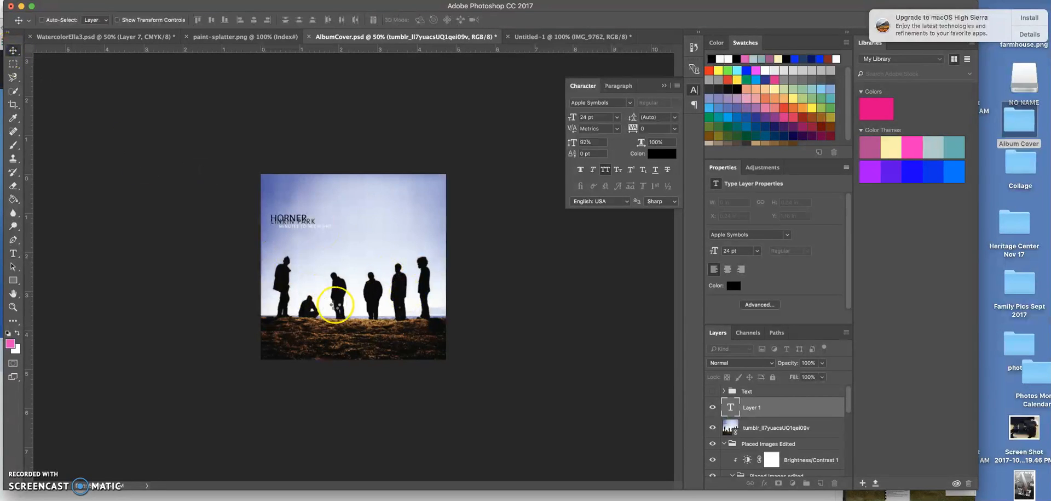
Step: Move the surname title down to Y 1.04 in so it lines up with the LINKIN PARK lettering
key(super+plus)
key(super+plus)
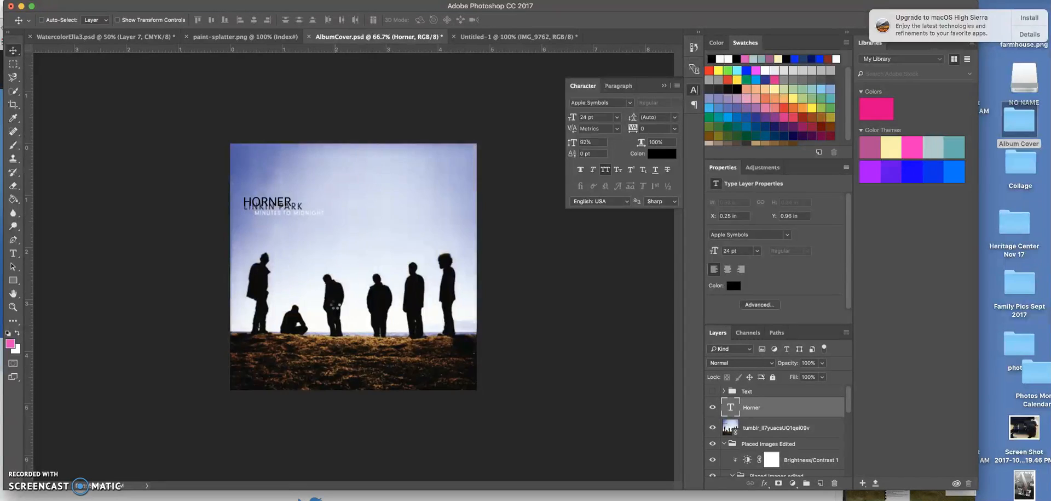
drag(250, 170, 250, 177)
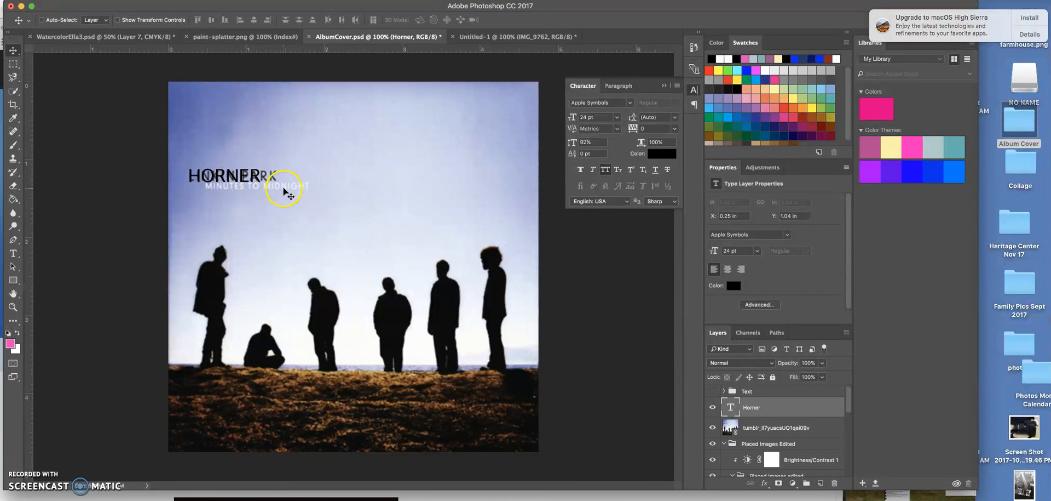
Step: Add a separate text line reading COUNTDOWN TO LUNCH over the MINUTES TO MIDNIGHT subtitle
click(13, 253)
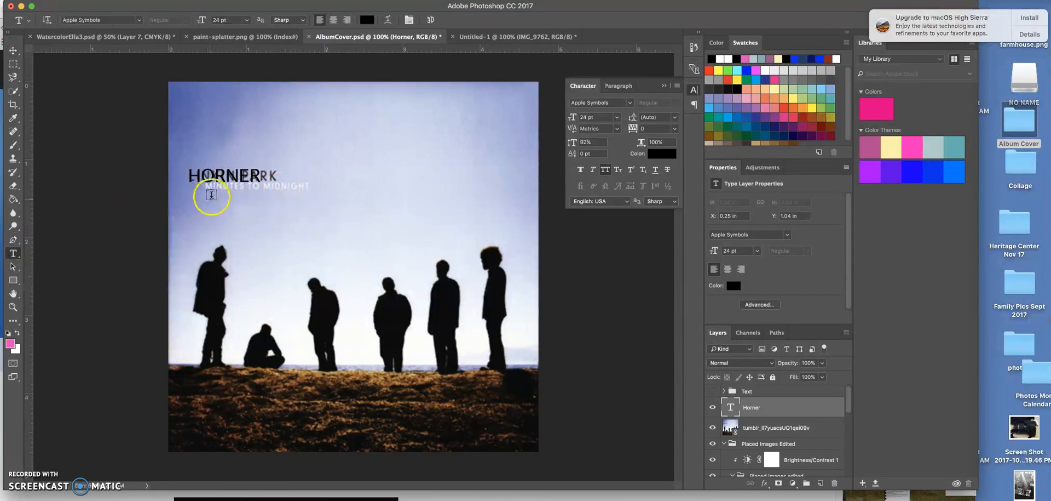
click(207, 193)
text(COUNT)
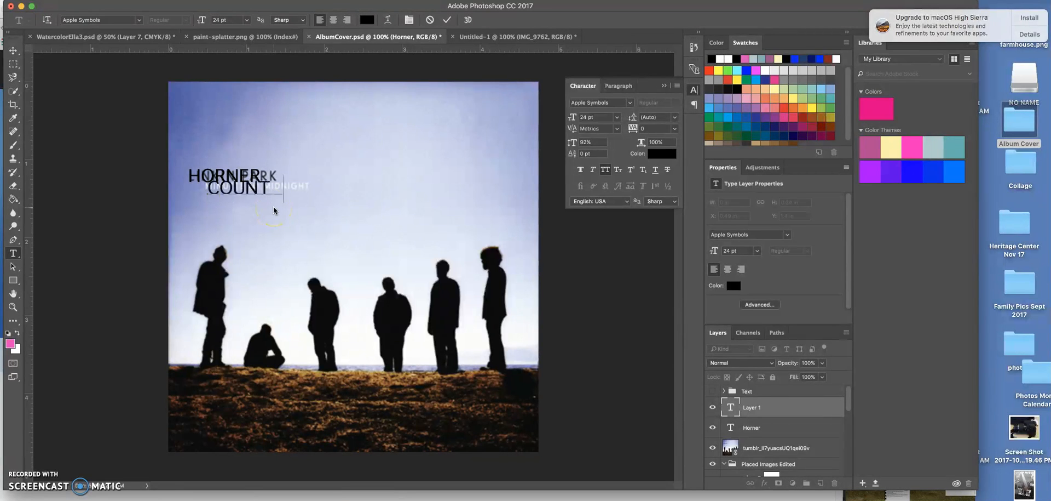
text(DOWN TO LUMCH)
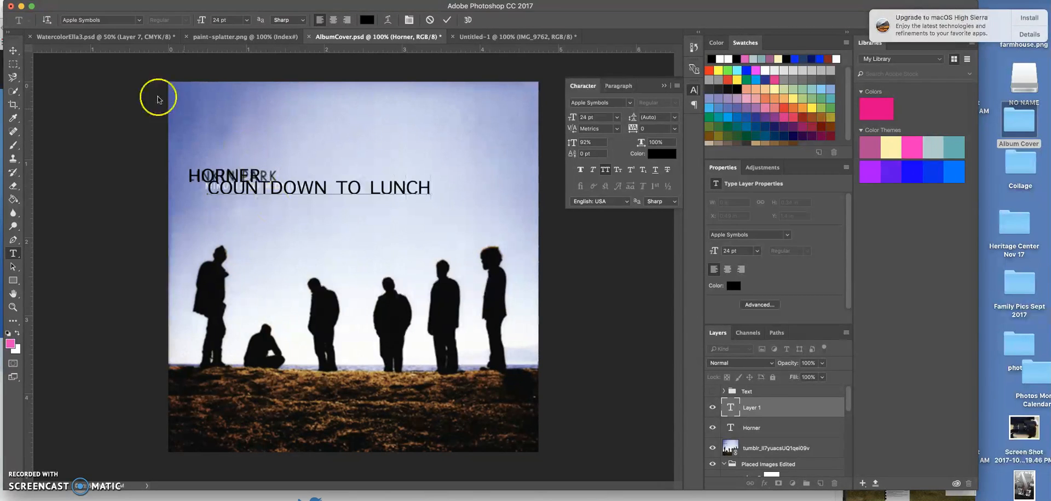
click(12, 50)
Step: Compare the new text against the original cover and move COUNTDOWN TO LUNCH just below the MINUTES TO MIDNIGHT subtitle
right_click(307, 188)
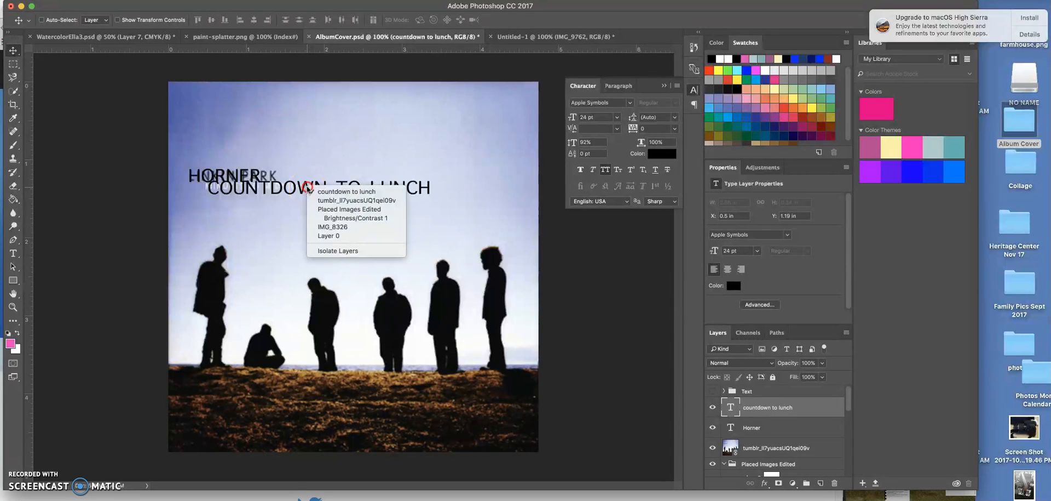
click(318, 191)
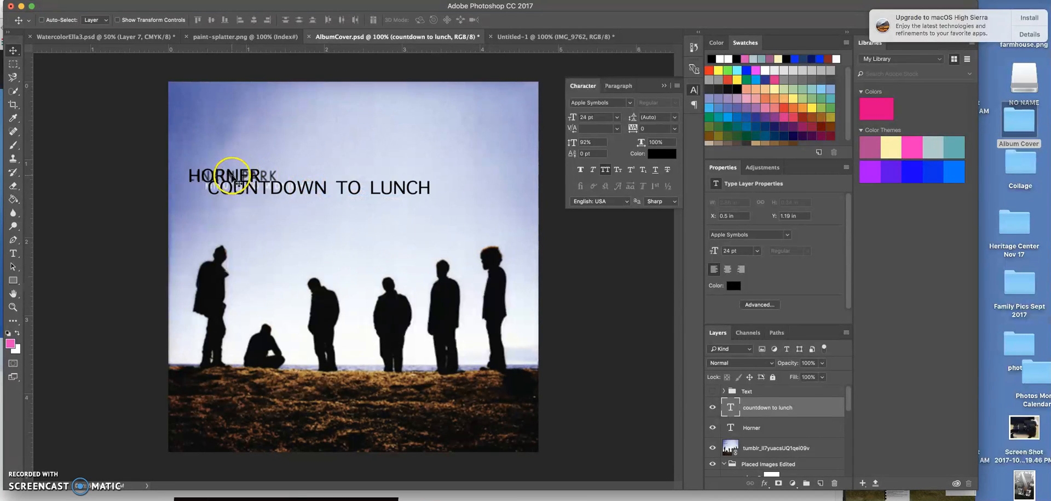
click(713, 447)
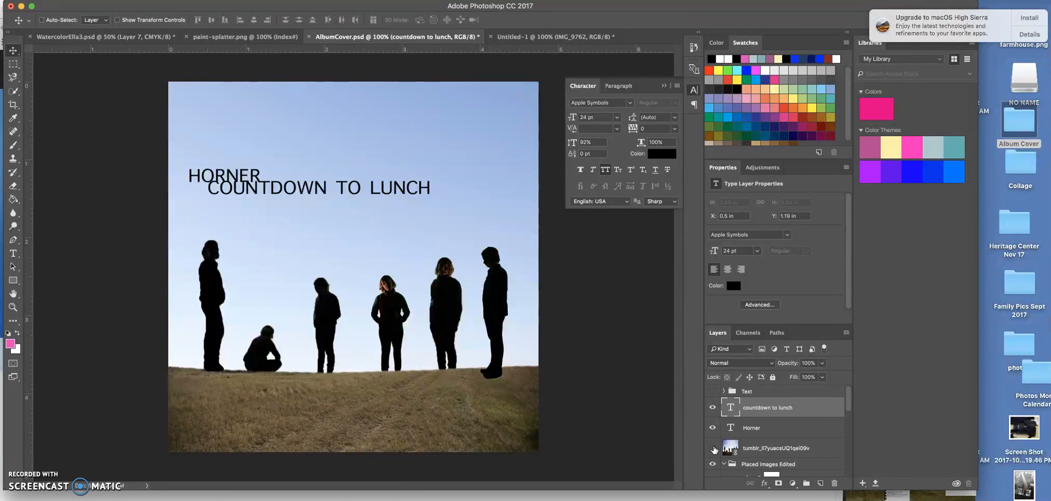
click(713, 448)
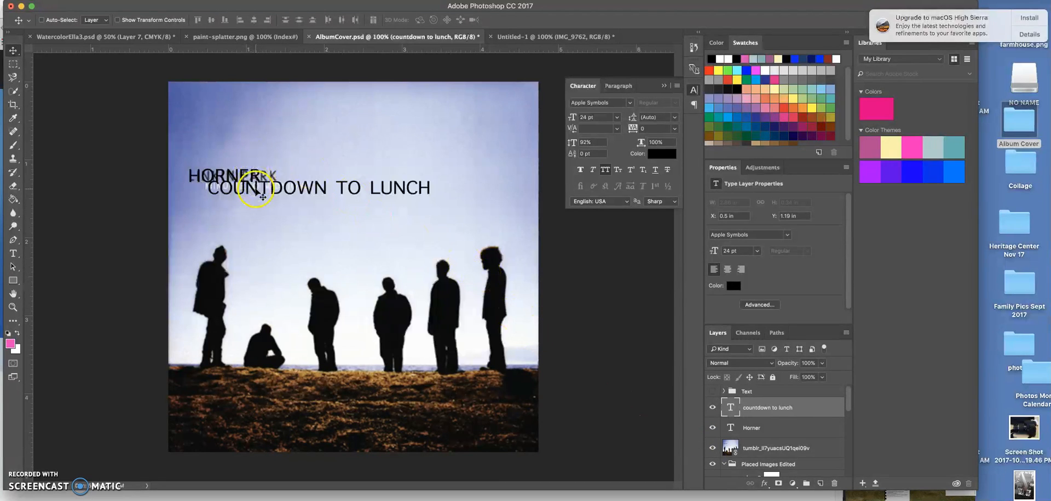
right_click(258, 193)
click(262, 193)
drag(277, 189, 272, 202)
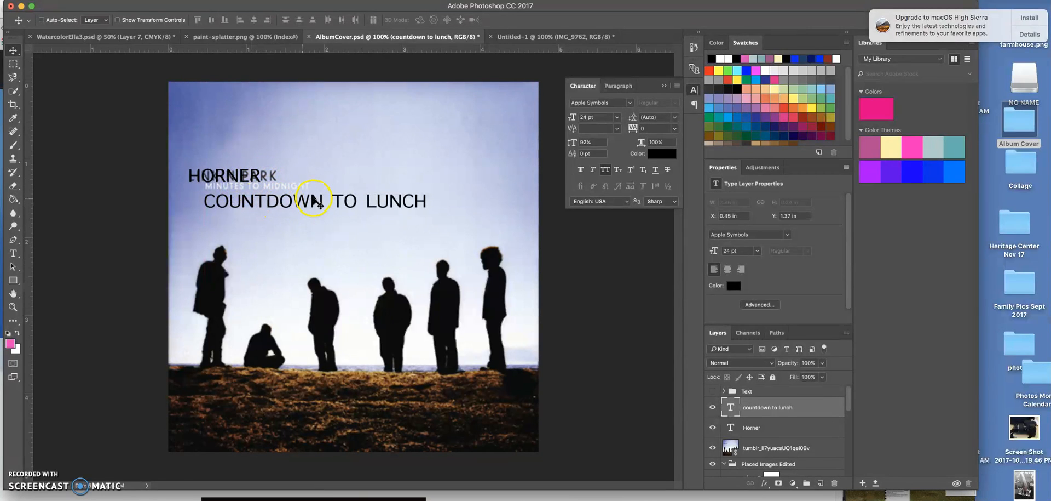
Step: Change the COUNTDOWN TO LUNCH text colour to white (ffffff)
double_click(730, 407)
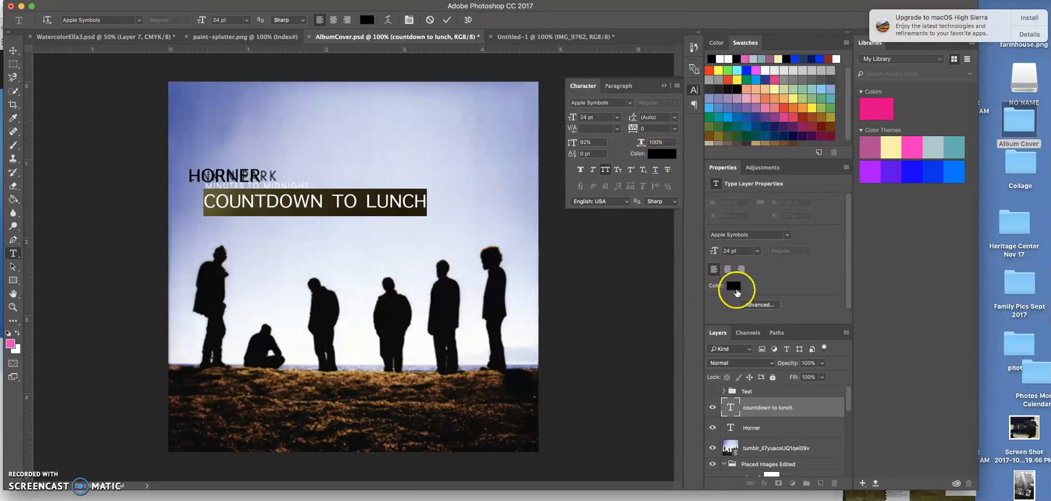
click(665, 155)
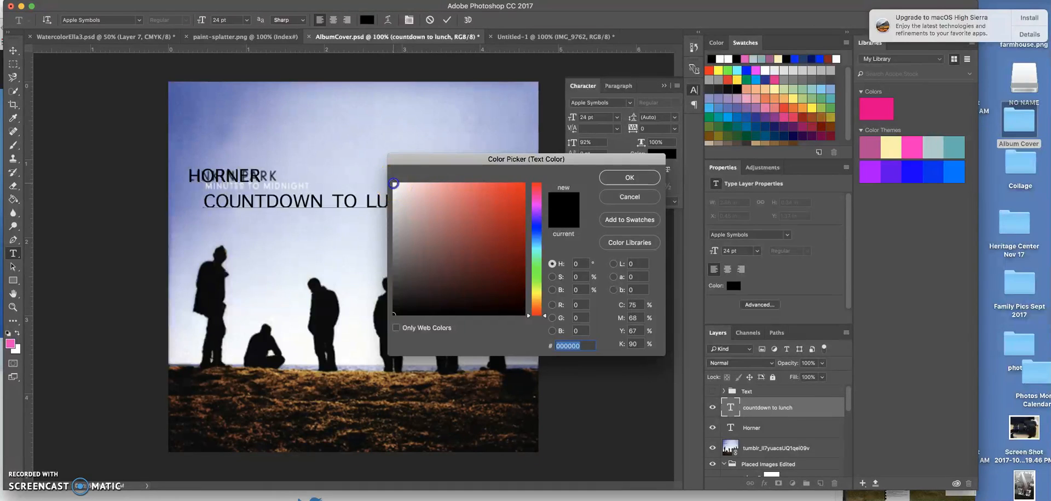
click(394, 184)
click(588, 215)
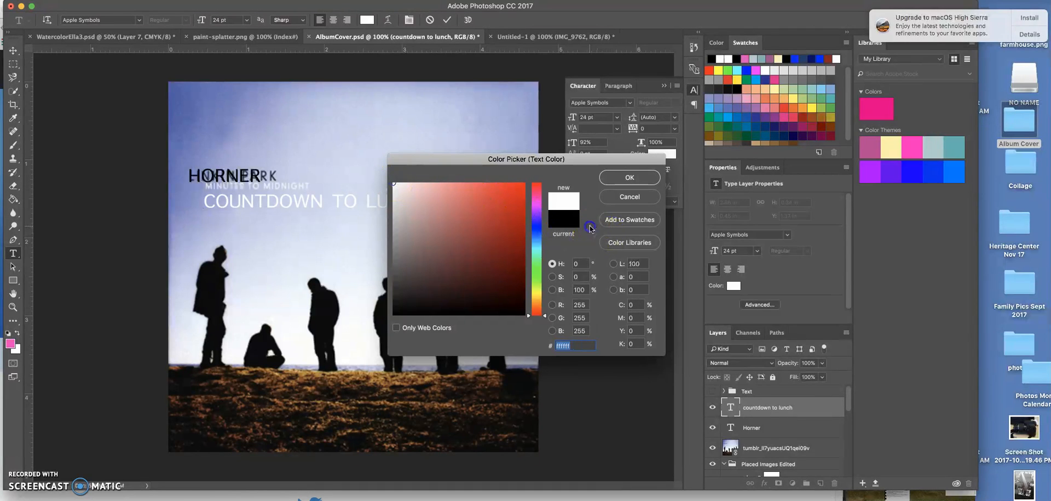
click(628, 177)
click(357, 201)
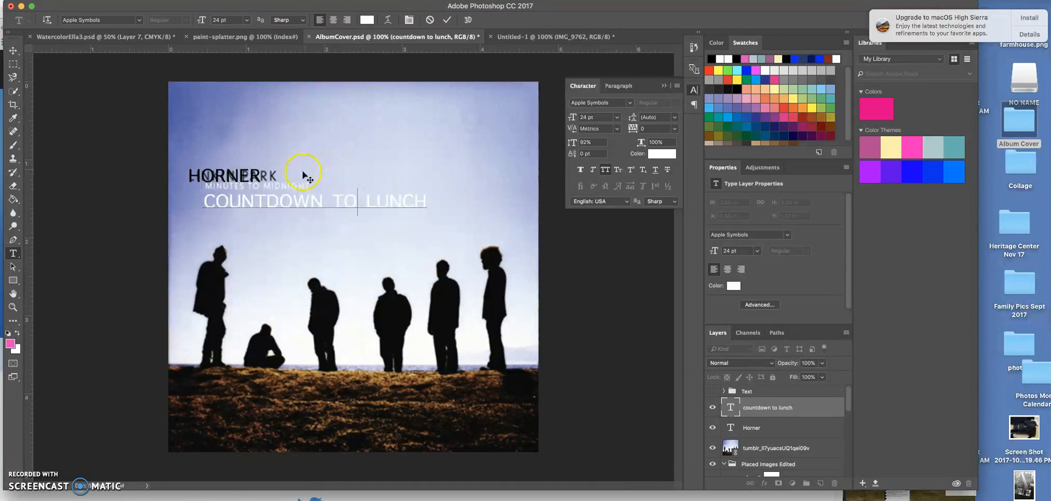
click(13, 50)
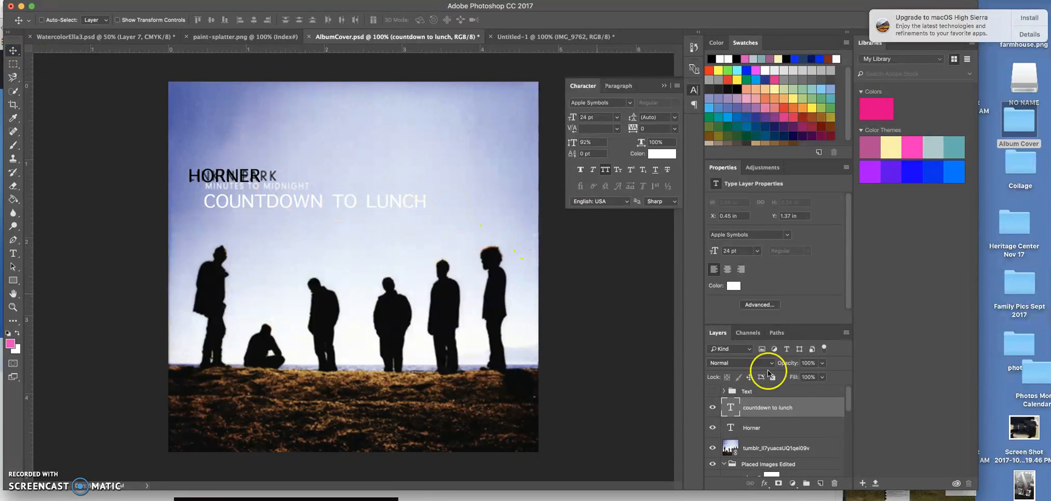
Step: Scale the COUNTDOWN TO LUNCH text down to about 11.54 pt and align it over the MINUTES TO MIDNIGHT subtitle
mouse_move(723, 250)
mouse_down()
mouse_move(714, 253)
mouse_move(729, 252)
mouse_up()
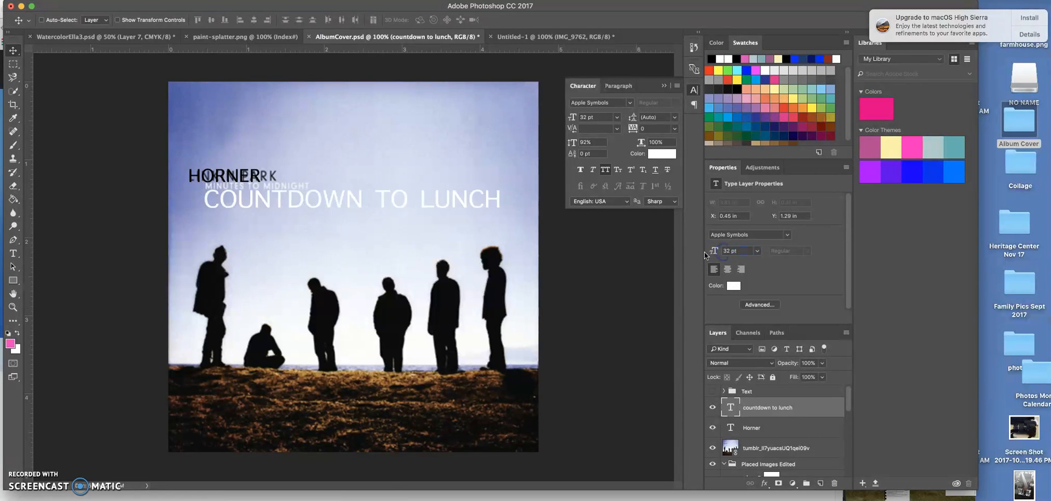
key(super+t)
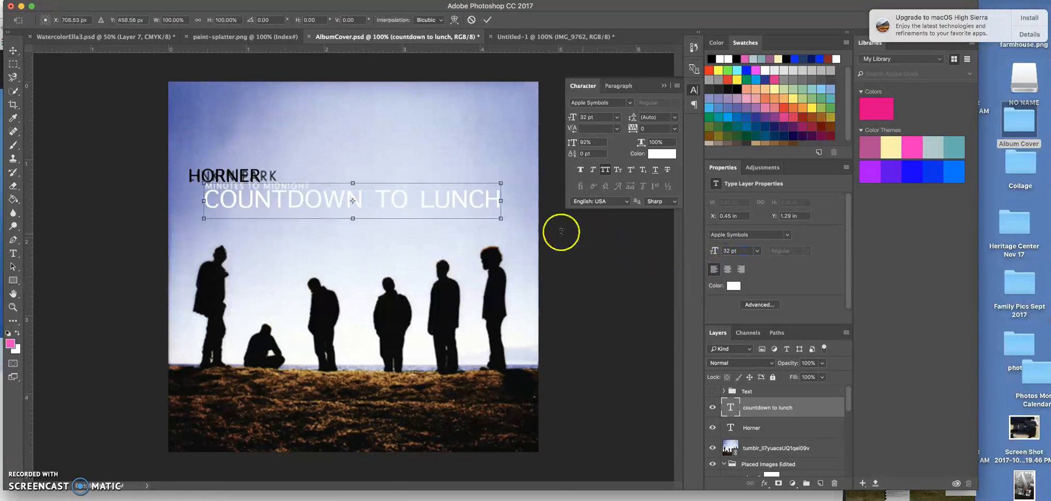
drag(500, 219, 311, 183)
key(Return)
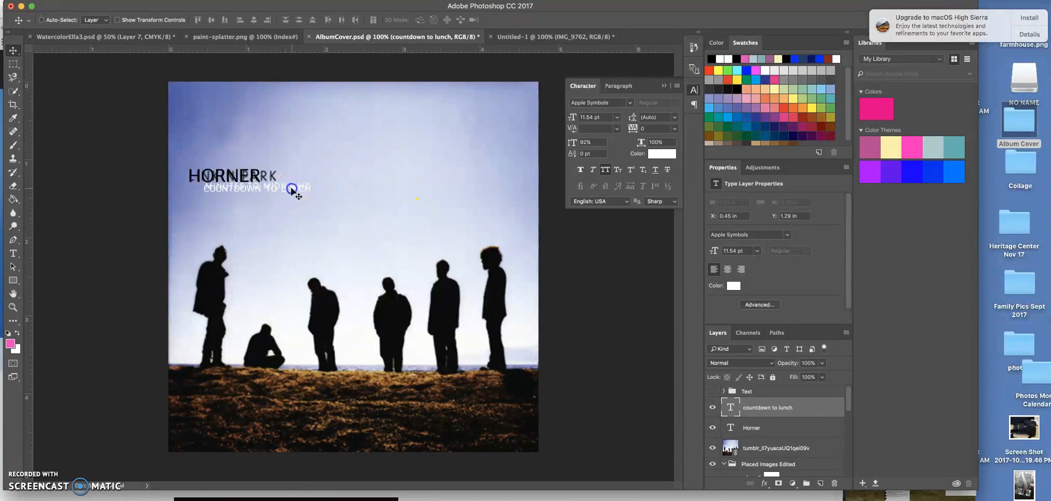
drag(292, 188, 292, 187)
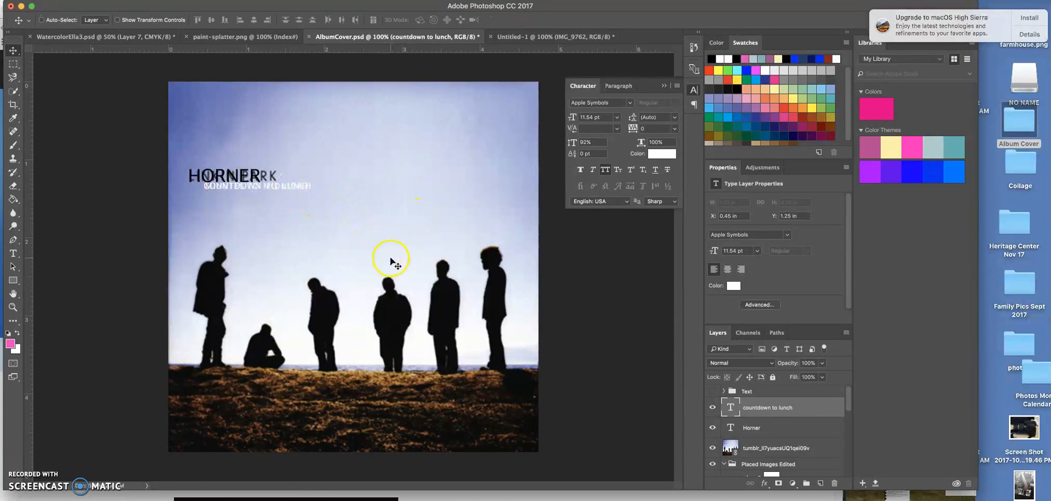
Step: Select the surname title layer and scale its text down slightly to about 23.02 pt
right_click(244, 176)
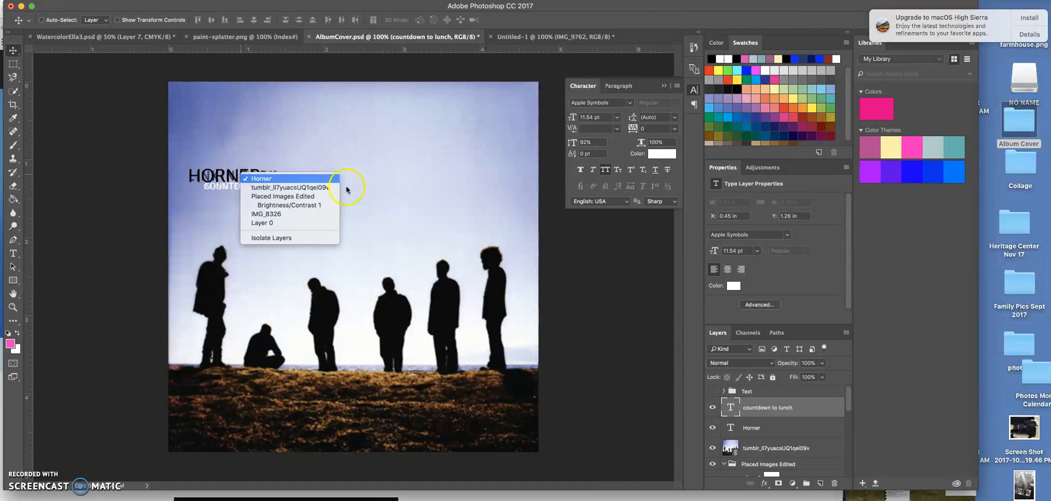
key(Return)
key(super+t)
drag(190, 188, 243, 177)
key(Return)
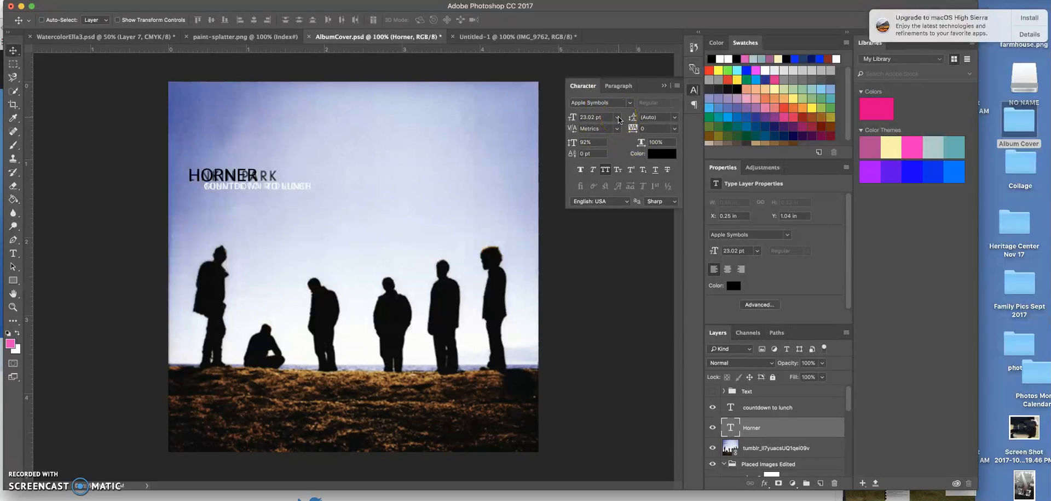
Step: Set the surname title's vertical scale to 82% and toggle the original cover to compare the lettering
click(572, 144)
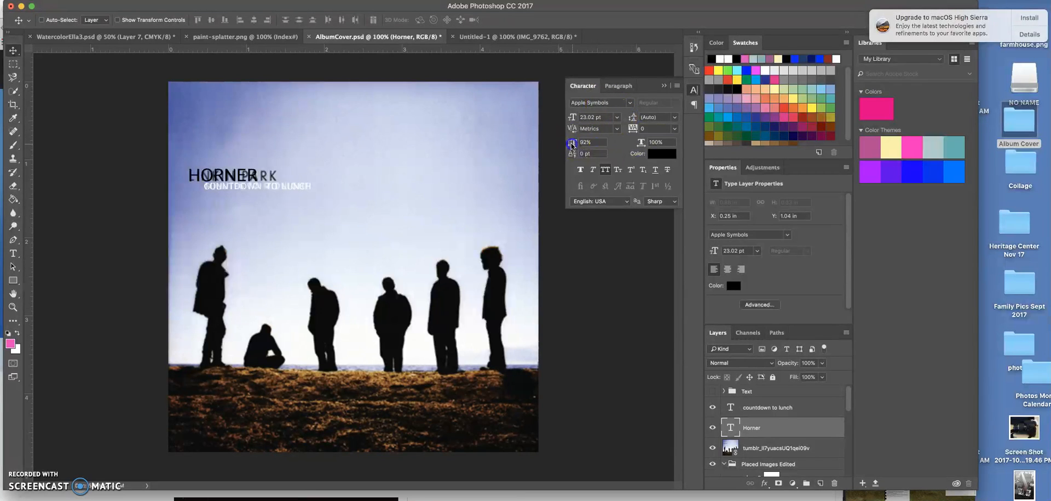
drag(570, 145, 572, 146)
drag(571, 145, 572, 144)
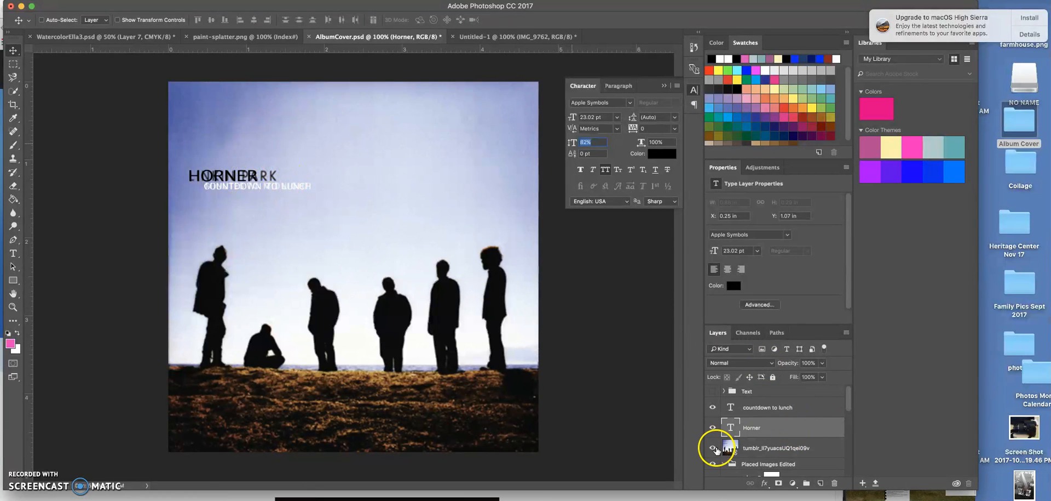
click(714, 449)
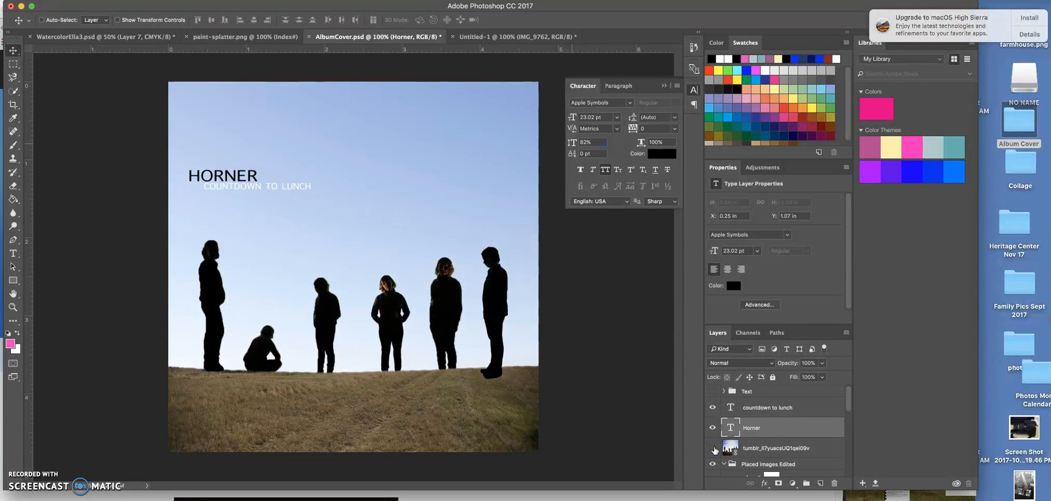
click(714, 448)
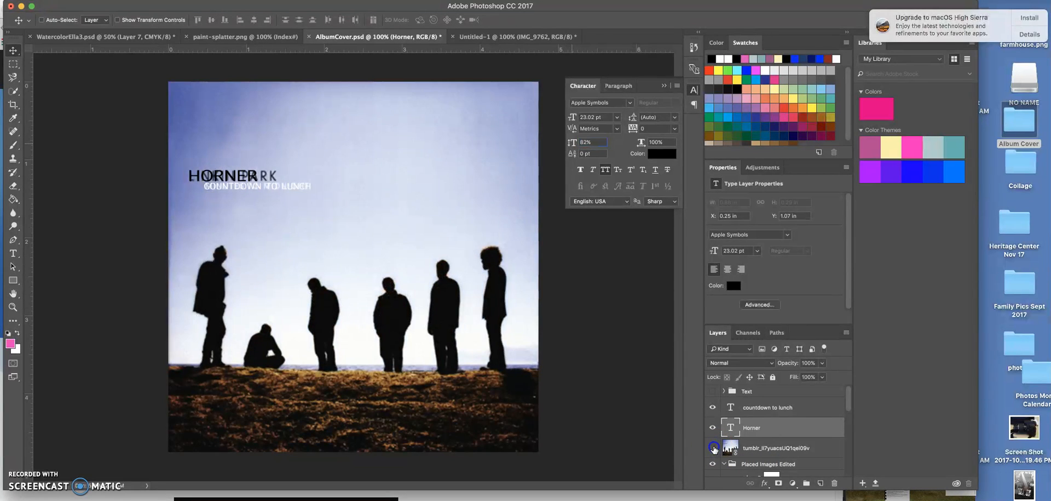
Step: Compare the recreated cover with the original album image, checking the surname title, and leave the original reference layer hidden
click(714, 448)
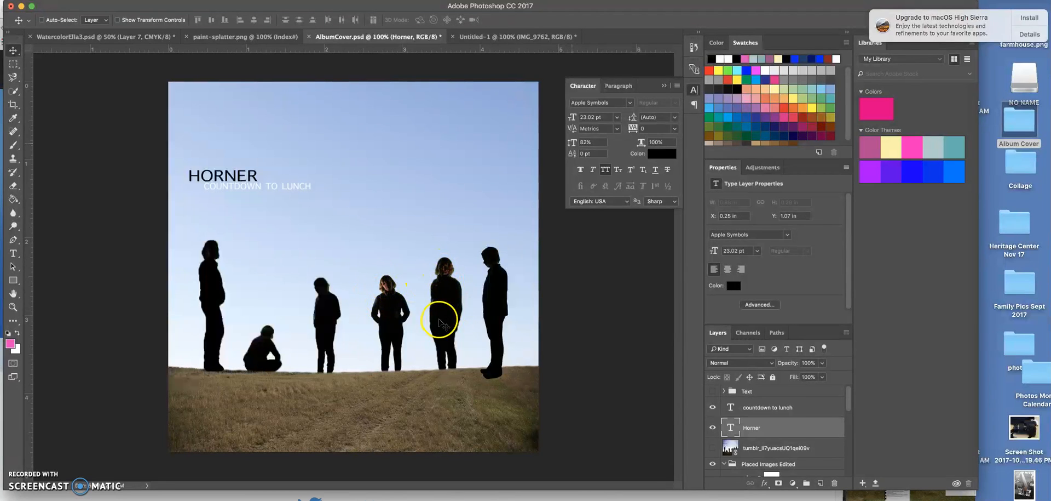
click(712, 426)
click(713, 427)
click(713, 448)
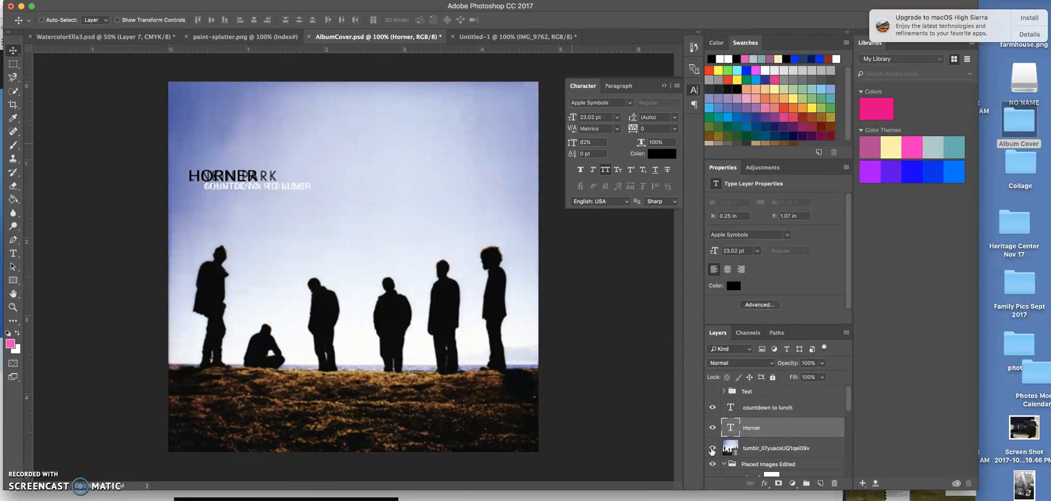
click(712, 448)
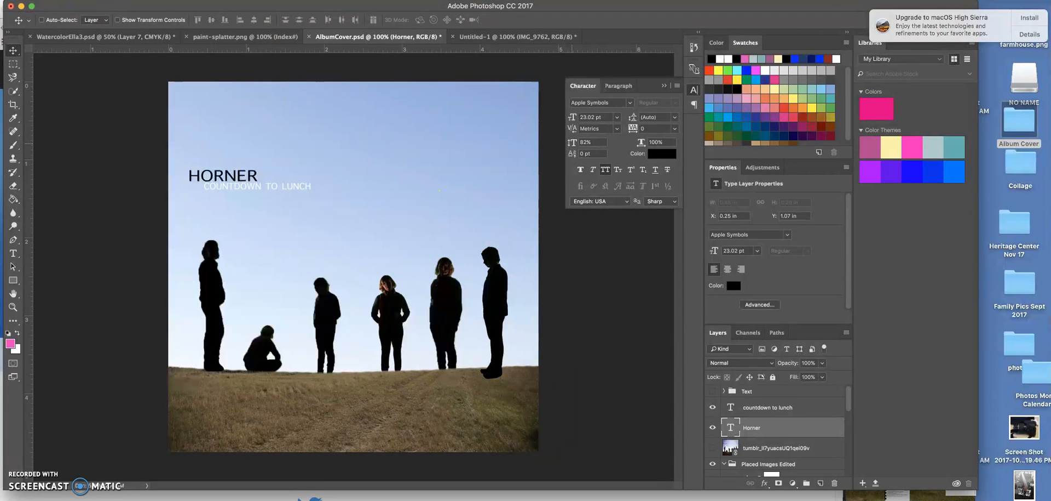
Step: Save the document as a layered Photoshop file in the Album Cover folder, named with the creator's title and surname plus AlbumCover, keeping Maximize Compatibility on
click(96, 9)
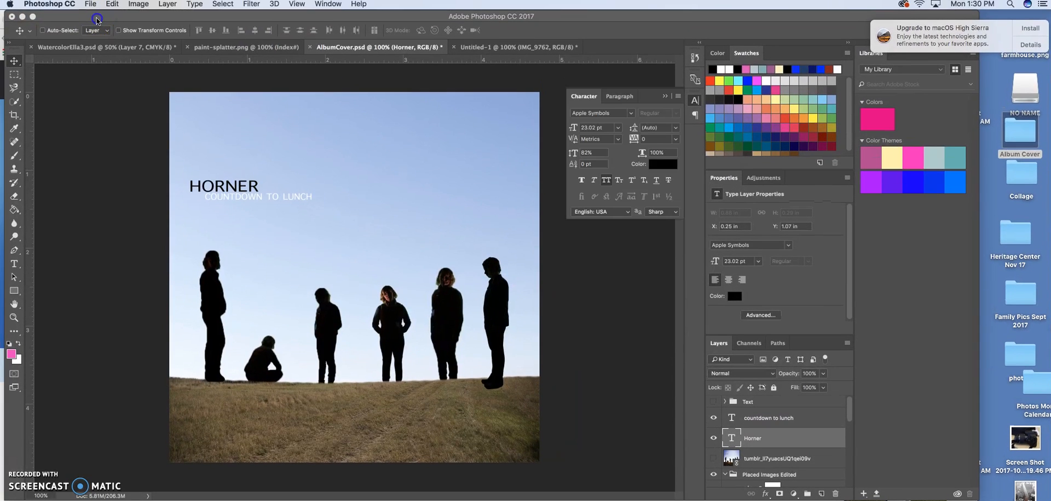
click(90, 4)
click(121, 114)
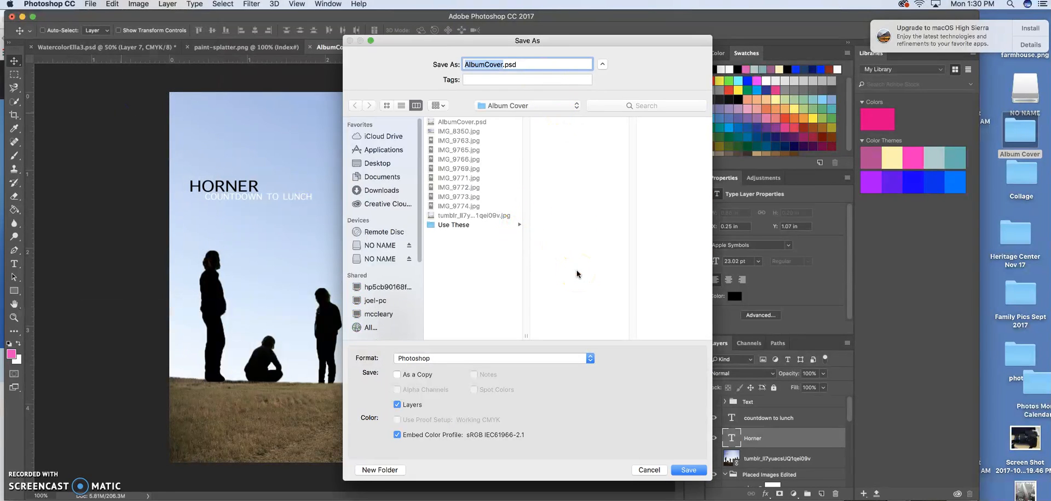
text(MrsHorn)
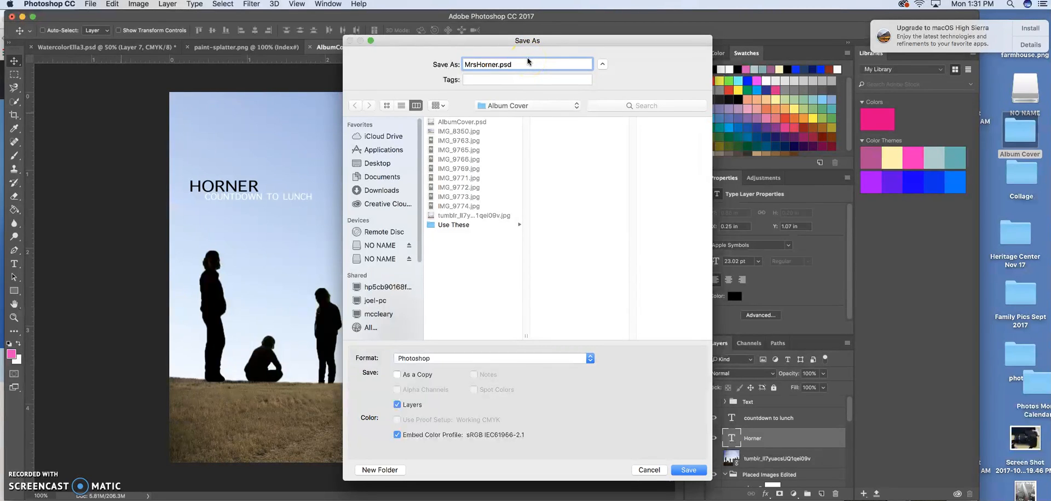
text(erAlbumCover)
click(498, 64)
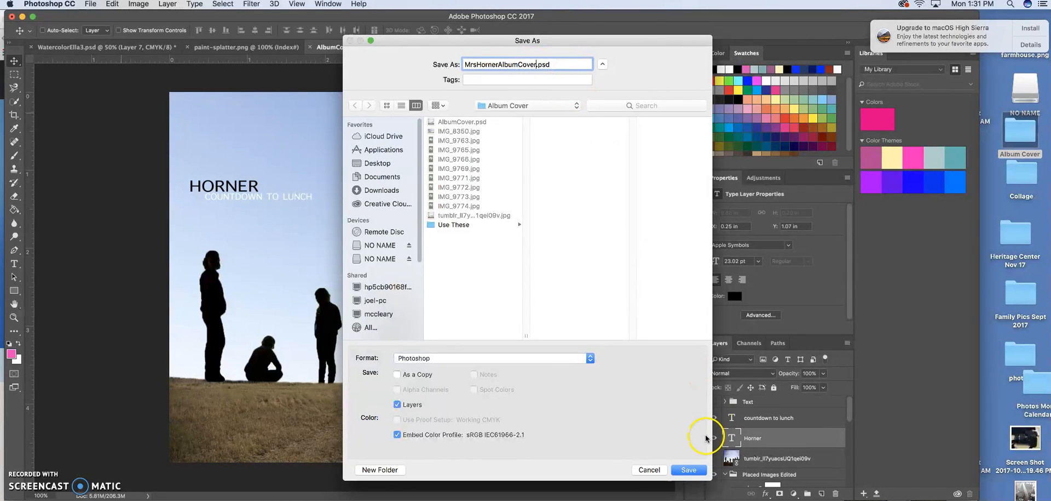
click(689, 470)
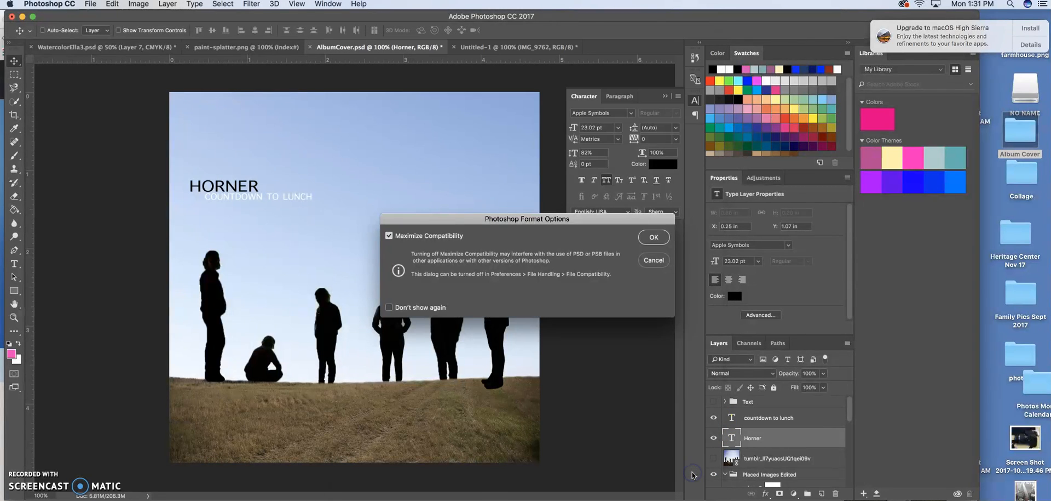
click(655, 237)
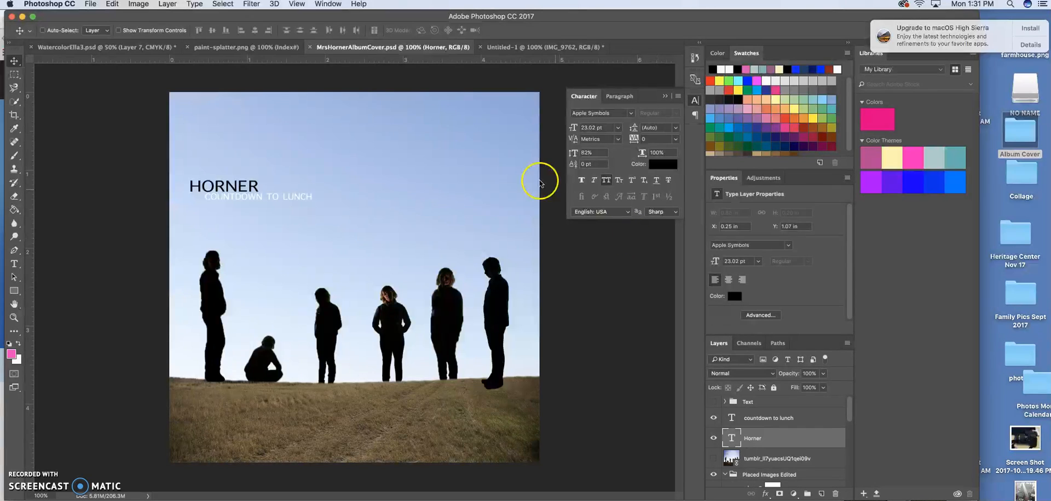
Step: Save a JPEG copy of the finished cover under the same file name in the Album Cover folder
click(87, 5)
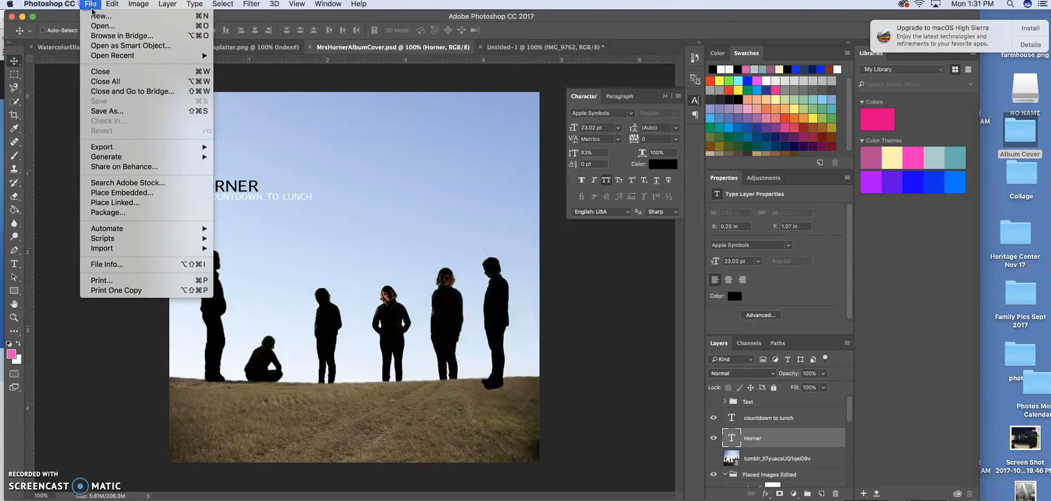
click(123, 107)
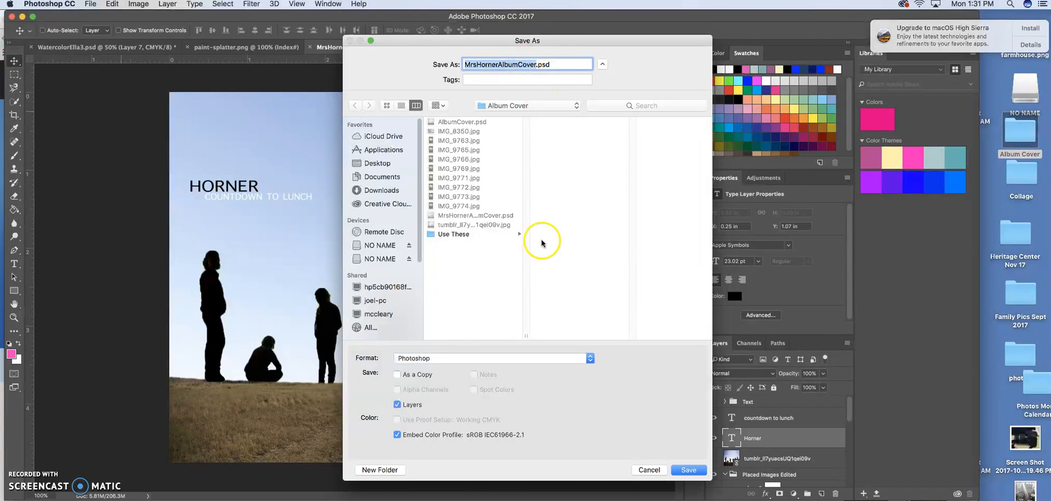
click(539, 358)
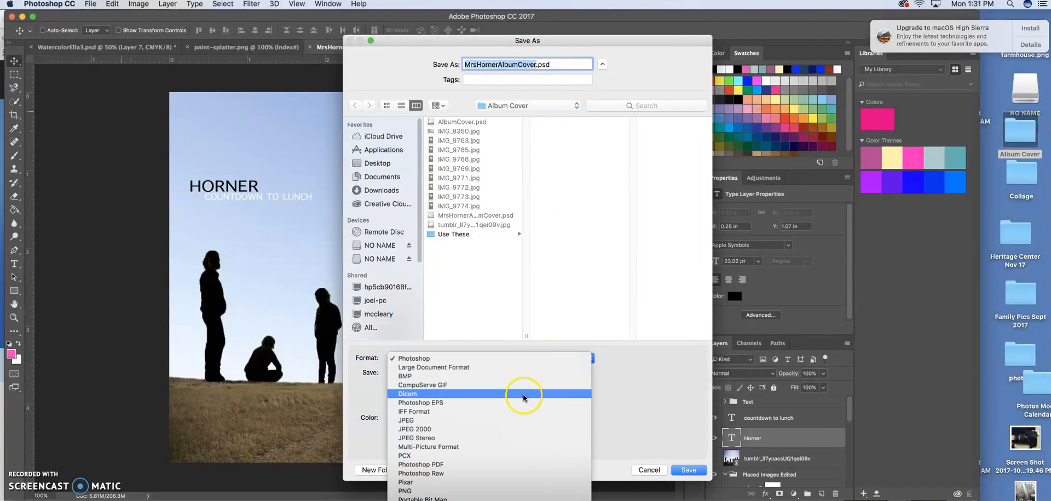
click(523, 420)
click(530, 109)
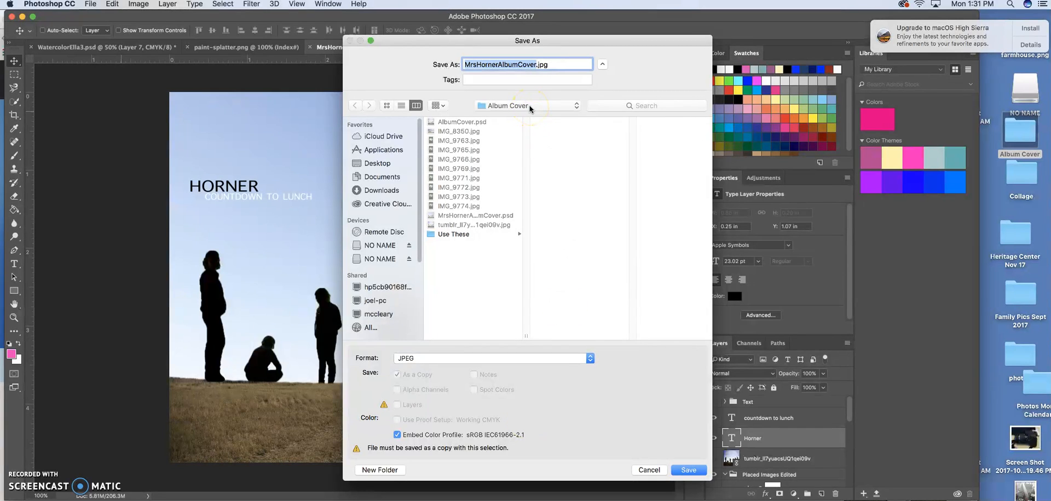
click(684, 470)
click(684, 469)
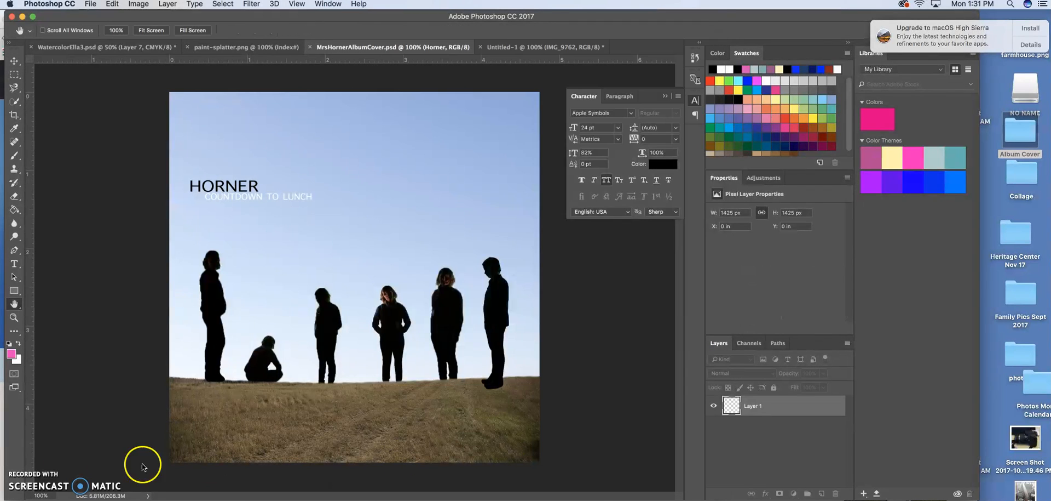